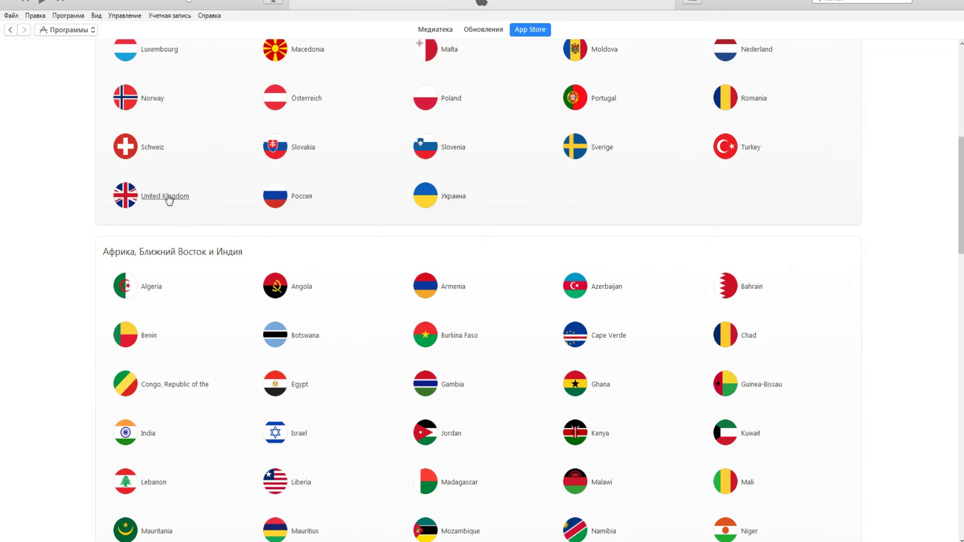
Step: Pick United Kingdom from the App Store country list
{"action": "left_click", "coordinate": [168, 197]}
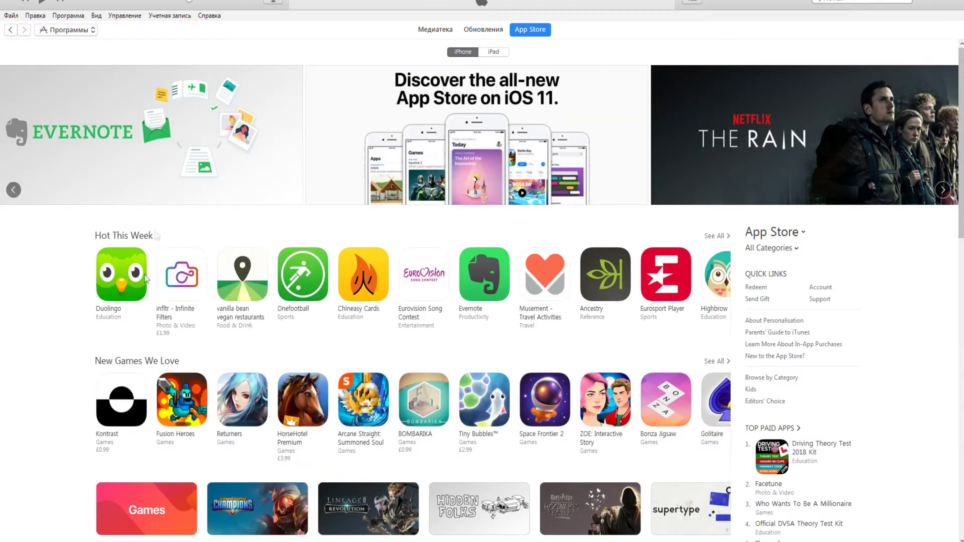
Step: Choose Get on the Duolingo app page and start creating a new Apple ID
{"action": "left_click", "coordinate": [110, 308]}
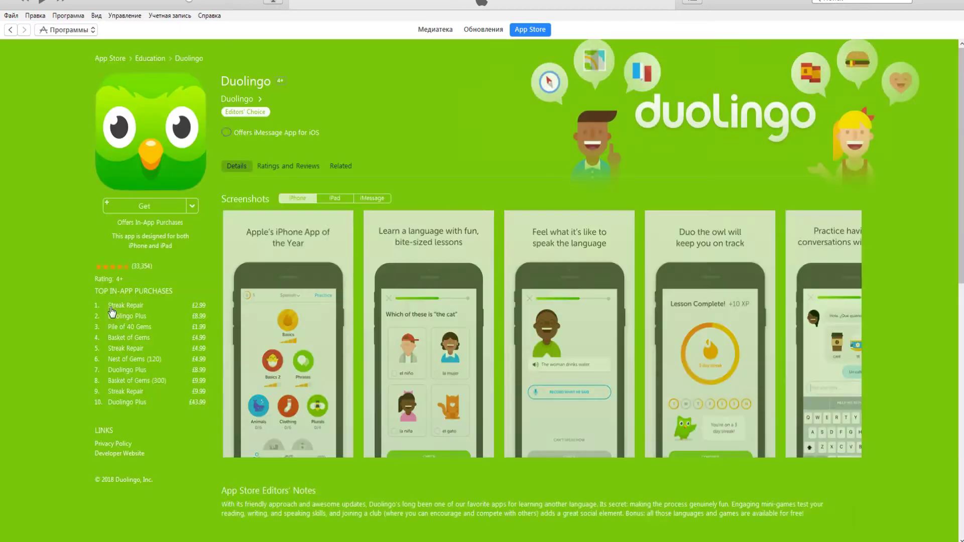
{"action": "left_click", "coordinate": [150, 206]}
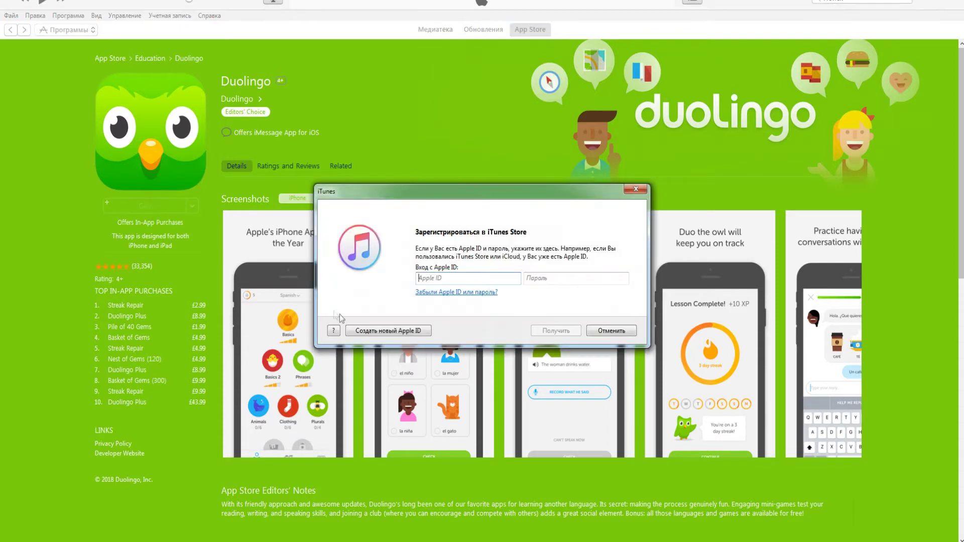
{"action": "left_click", "coordinate": [375, 331]}
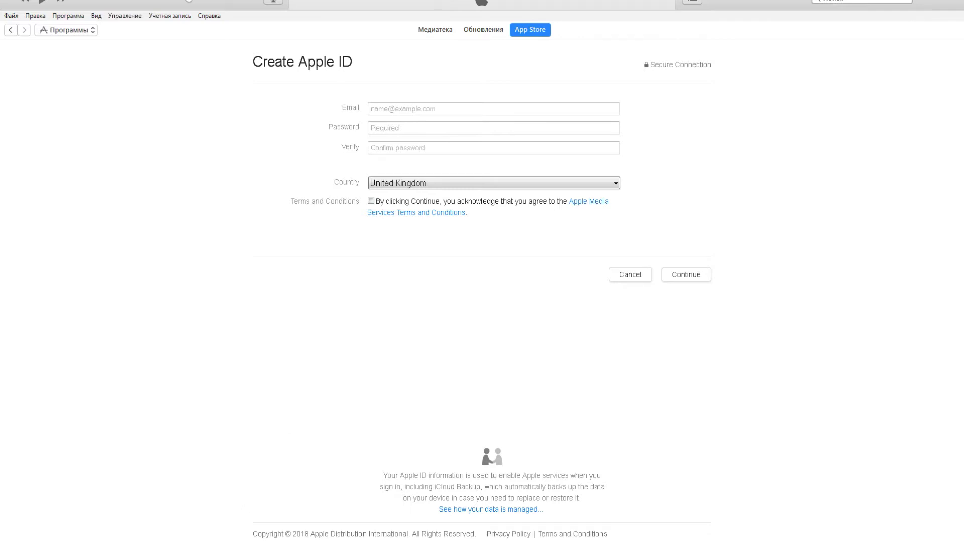
{"action": "key", "text": "alt+Tab"}
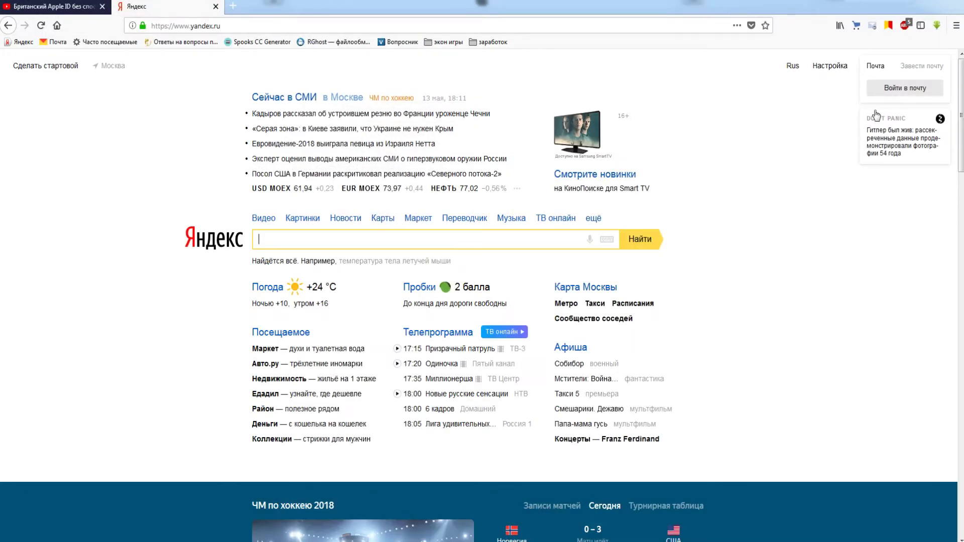
Step: Start a new Yandex mailbox registration and enter the first name and surname
{"action": "left_click", "coordinate": [924, 67]}
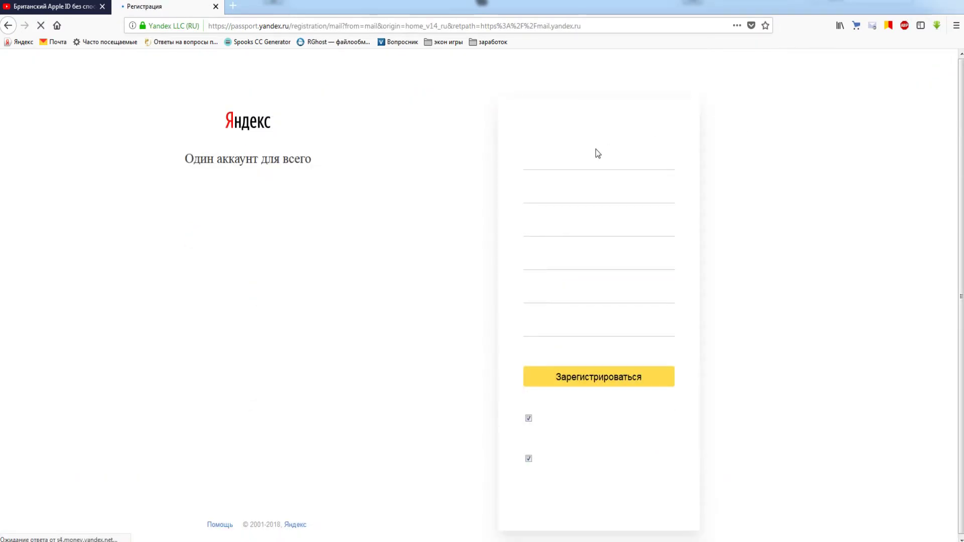
{"action": "left_click", "coordinate": [596, 153]}
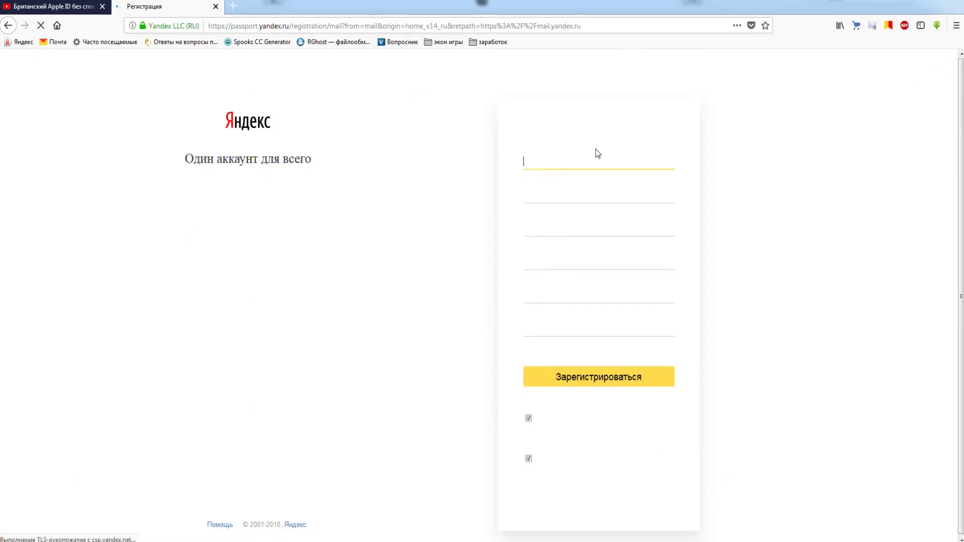
{"action": "type", "text": "тимур"}
{"action": "left_click", "coordinate": [572, 197]}
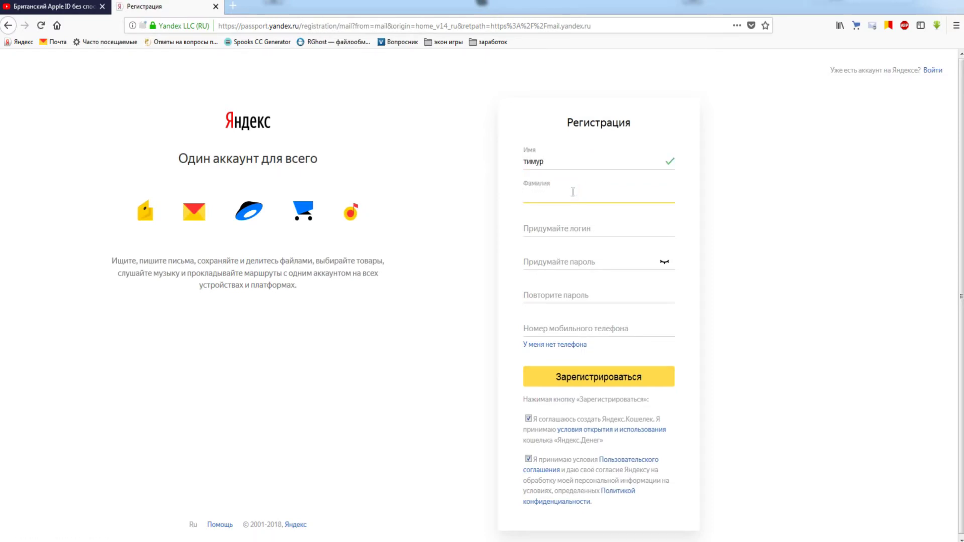
{"action": "type", "text": "британия"}
Step: Choose a suggested free login, then enter and repeat the password
{"action": "left_click", "coordinate": [574, 222]}
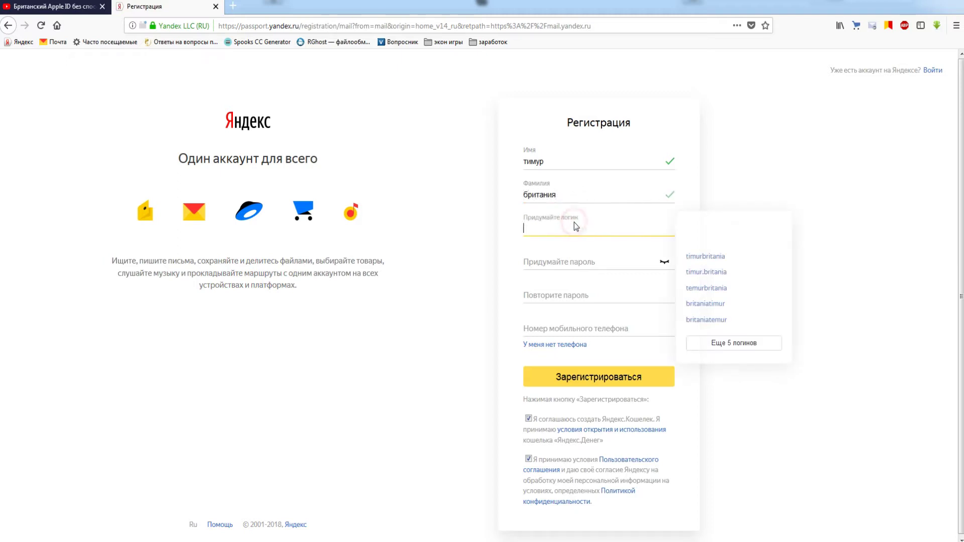
{"action": "left_click", "coordinate": [703, 273]}
{"action": "left_click", "coordinate": [613, 263]}
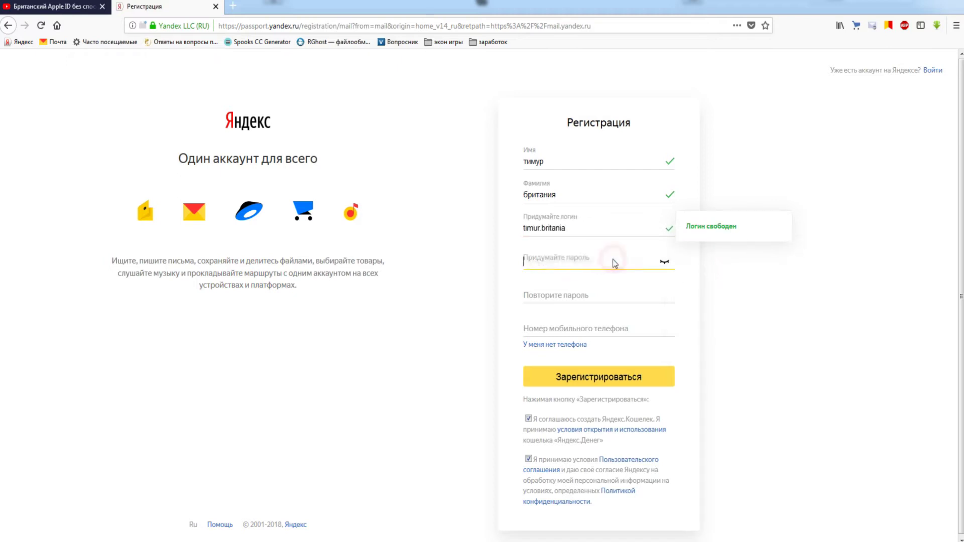
{"action": "type", "text": "••••"}
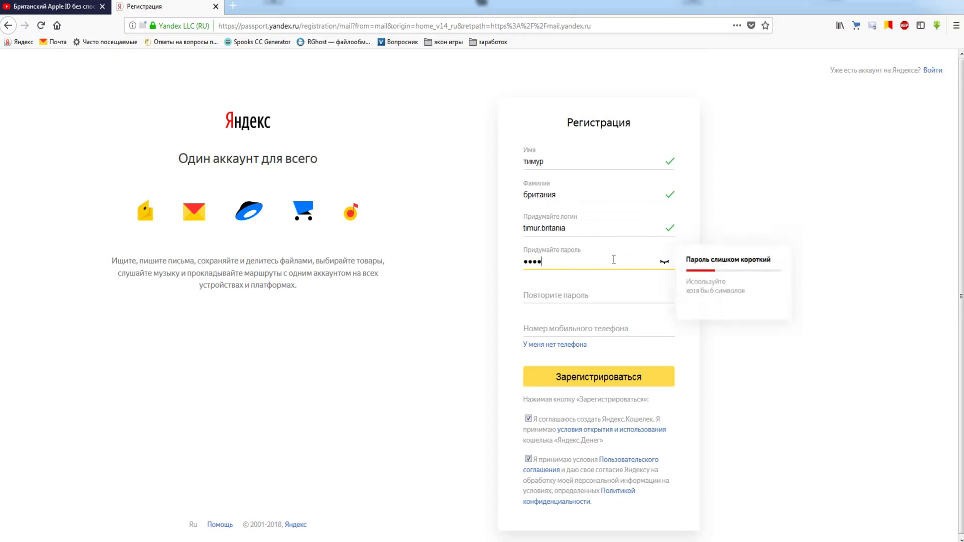
{"action": "type", "text": "•••"}
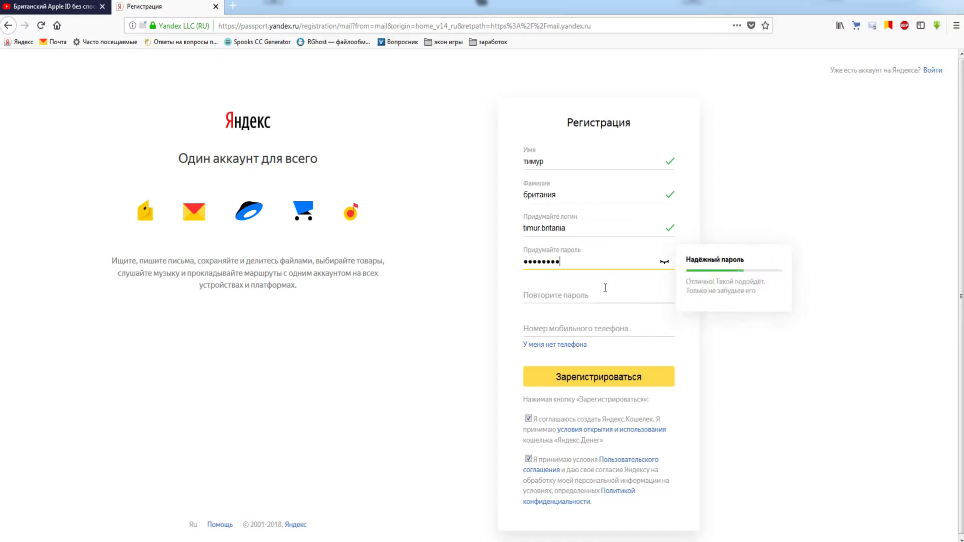
{"action": "left_click", "coordinate": [604, 288]}
{"action": "type", "text": "••••"}
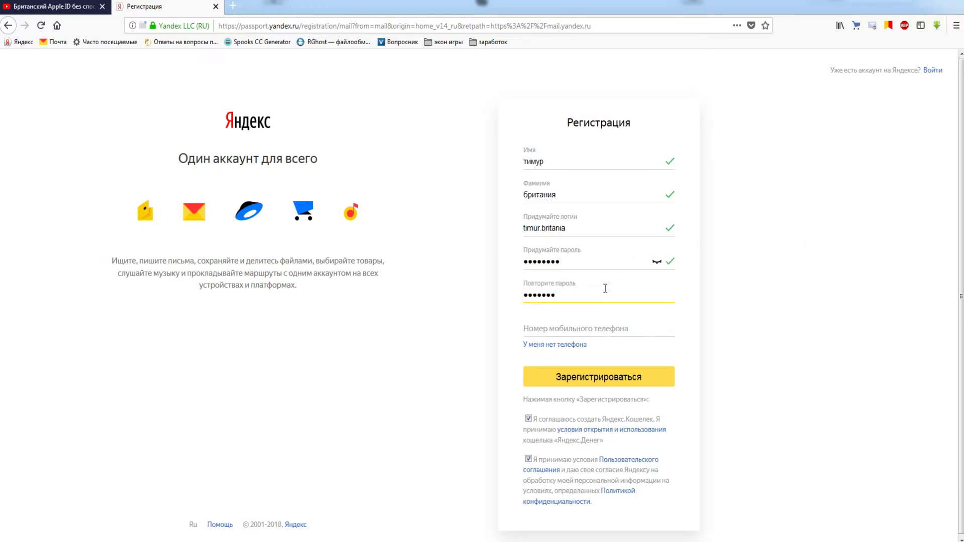
{"action": "type", "text": "••••"}
{"action": "left_click", "coordinate": [570, 329]}
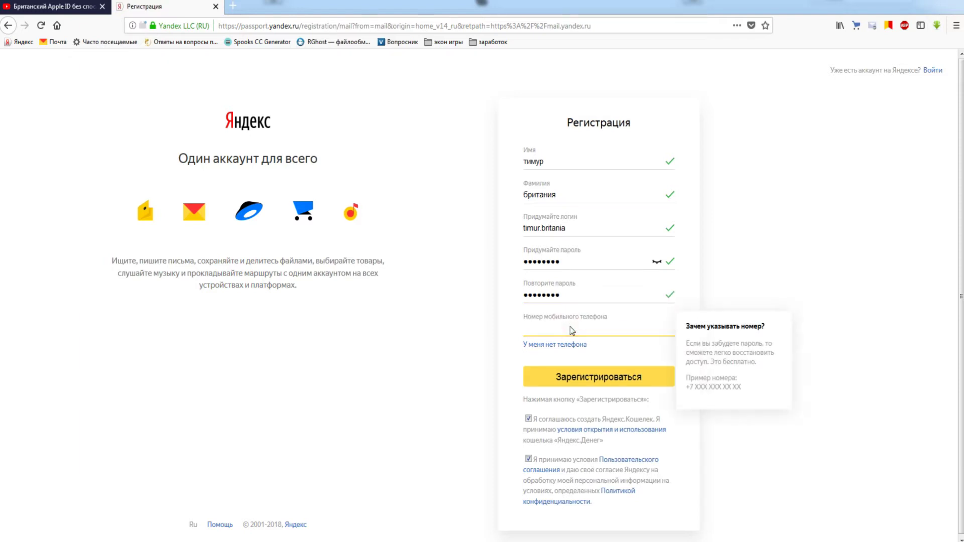
Step: Register without a phone, answering the security question and entering the captcha characters
{"action": "left_click", "coordinate": [559, 345]}
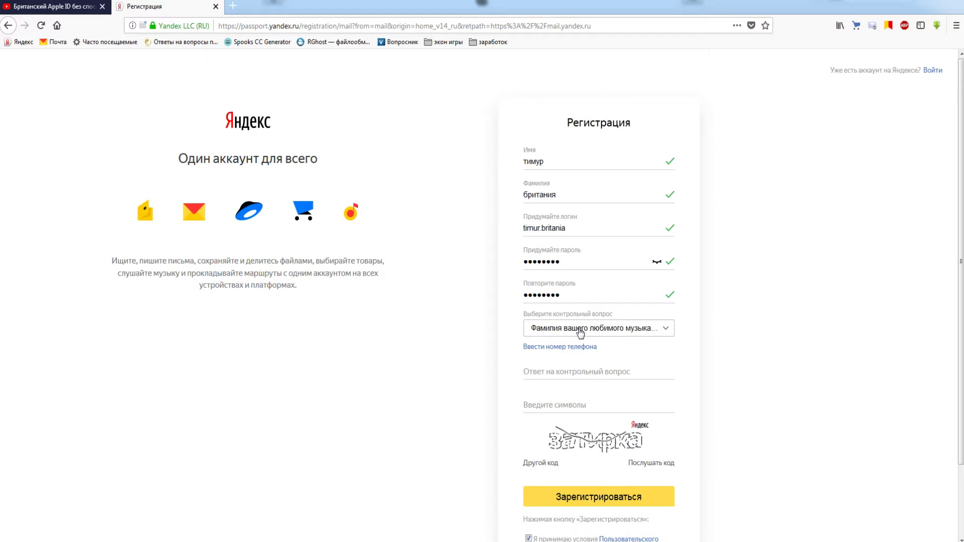
{"action": "left_click", "coordinate": [569, 371]}
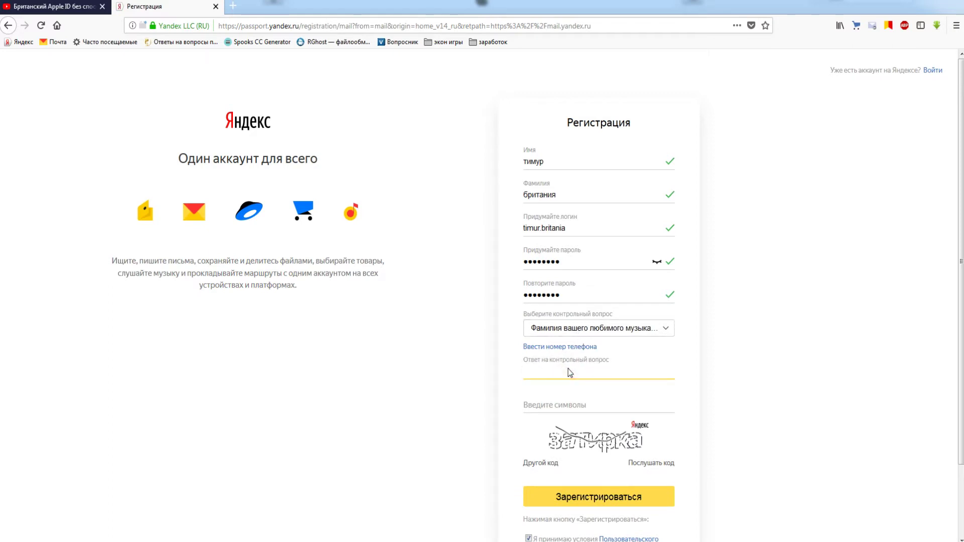
{"action": "type", "text": "abc"}
{"action": "left_click", "coordinate": [577, 399]}
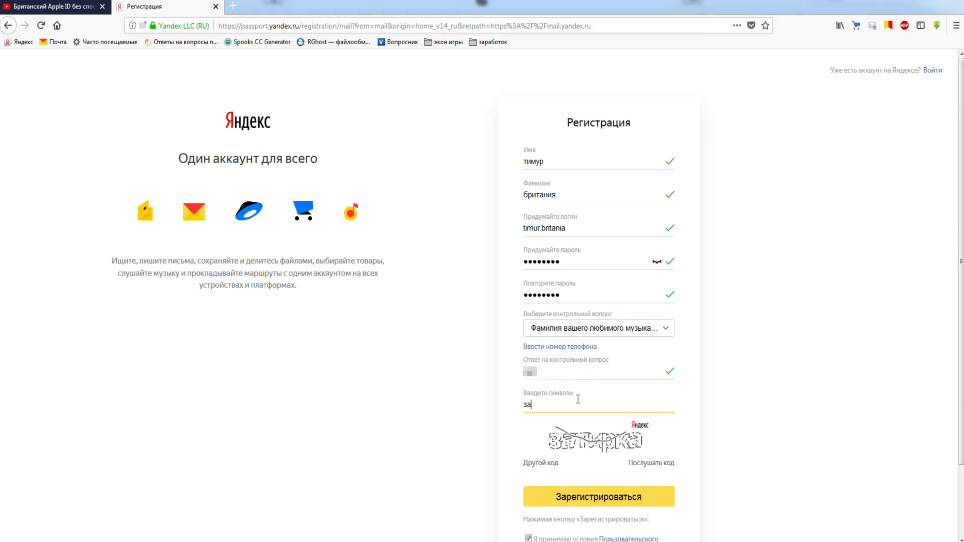
{"action": "type", "text": "затирка"}
Step: Select the chosen login and copy it for later use
{"action": "left_click", "coordinate": [574, 231]}
{"action": "left_click_drag", "start_coordinate": [575, 231], "coordinate": [524, 229]}
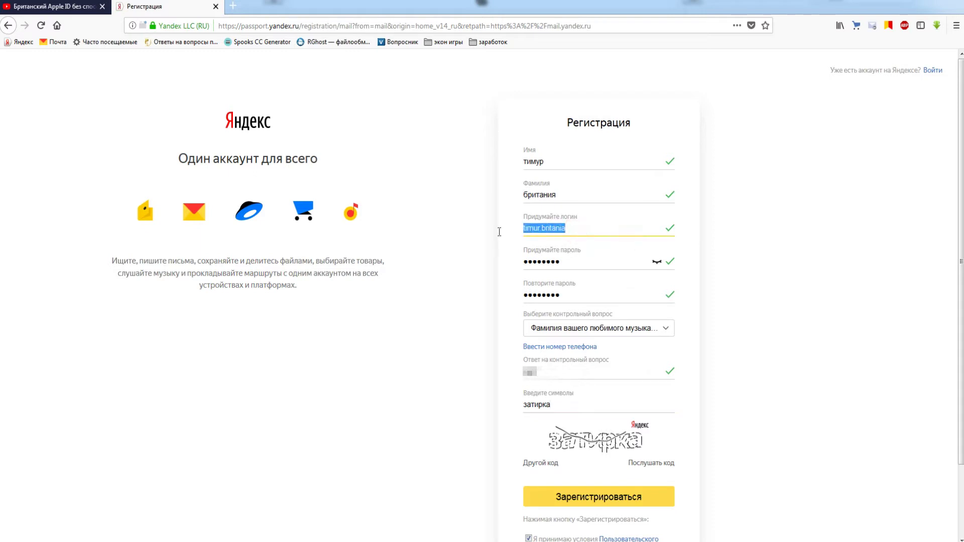
{"action": "right_click", "coordinate": [548, 232]}
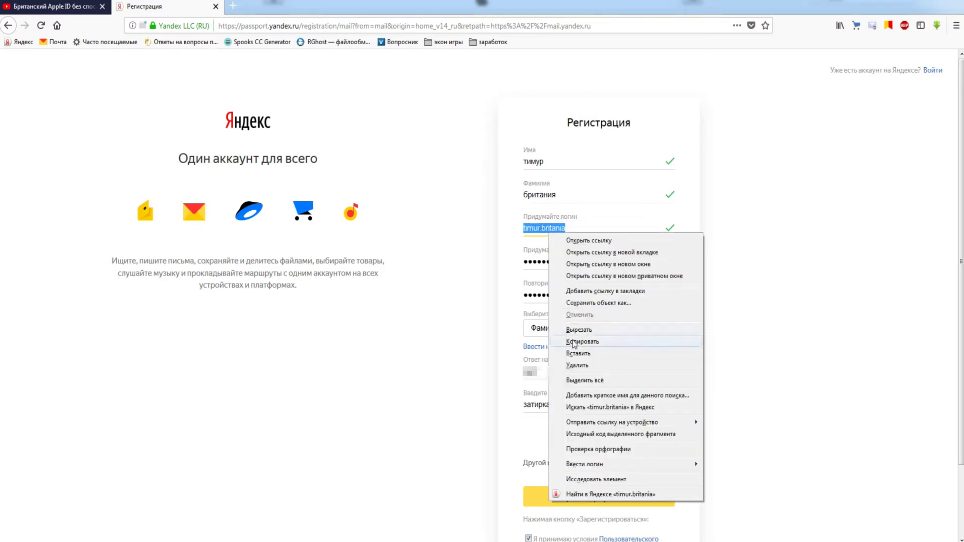
{"action": "left_click", "coordinate": [578, 342]}
{"action": "scroll", "coordinate": [602, 382], "scroll_direction": "down", "scroll_amount": 3}
Step: Submit the Yandex registration and dismiss the mobile mail promo and notifications prompt
{"action": "left_click", "coordinate": [633, 425]}
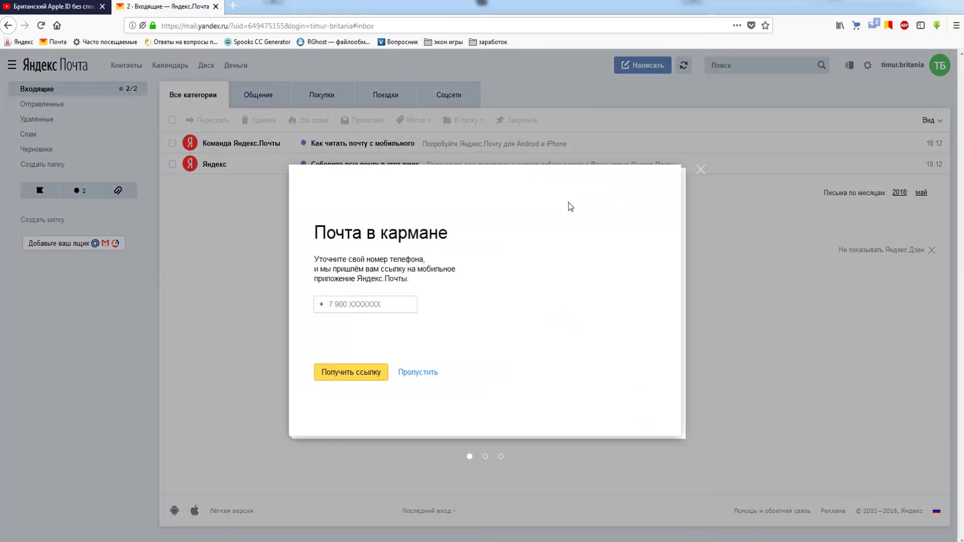
{"action": "left_click", "coordinate": [701, 169]}
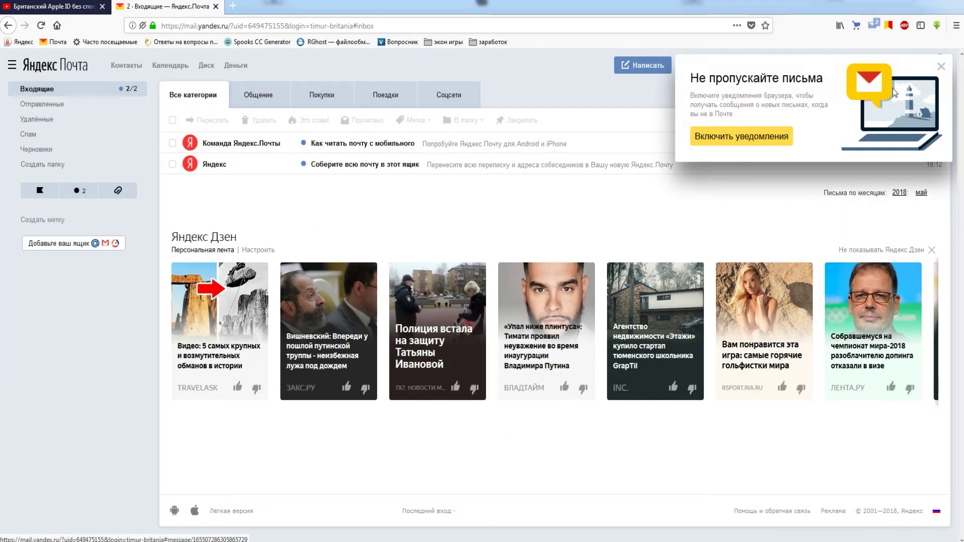
{"action": "left_click", "coordinate": [938, 67]}
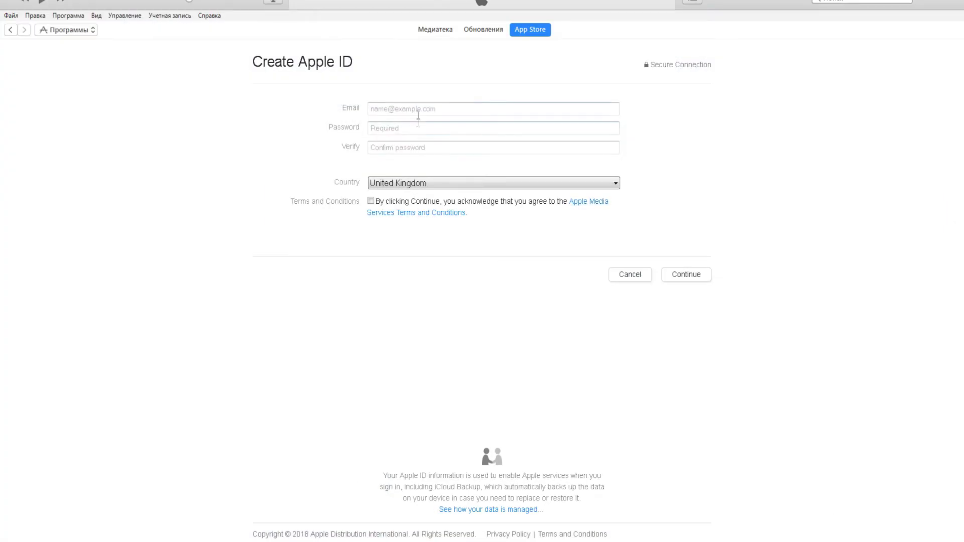
Step: Enter the new Yandex address and a confirmed password, accept the terms, and continue
{"action": "left_click", "coordinate": [419, 109]}
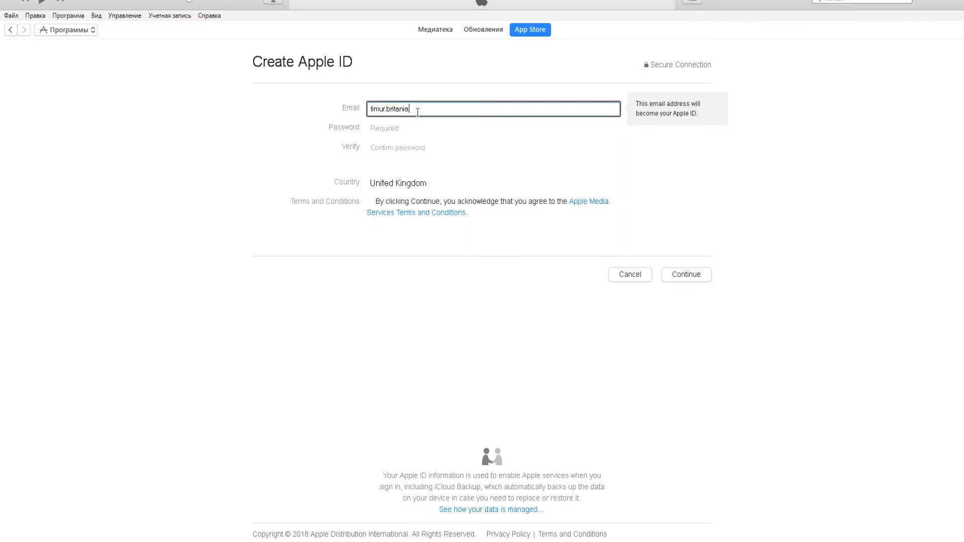
{"action": "left_click", "coordinate": [396, 130]}
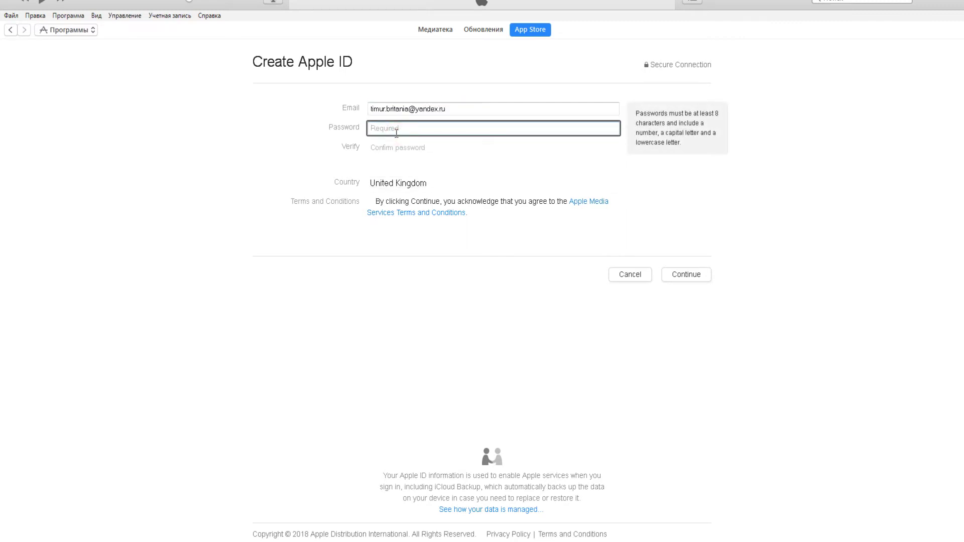
{"action": "type", "text": "••••••••"}
{"action": "left_click", "coordinate": [397, 149]}
{"action": "type", "text": "••••"}
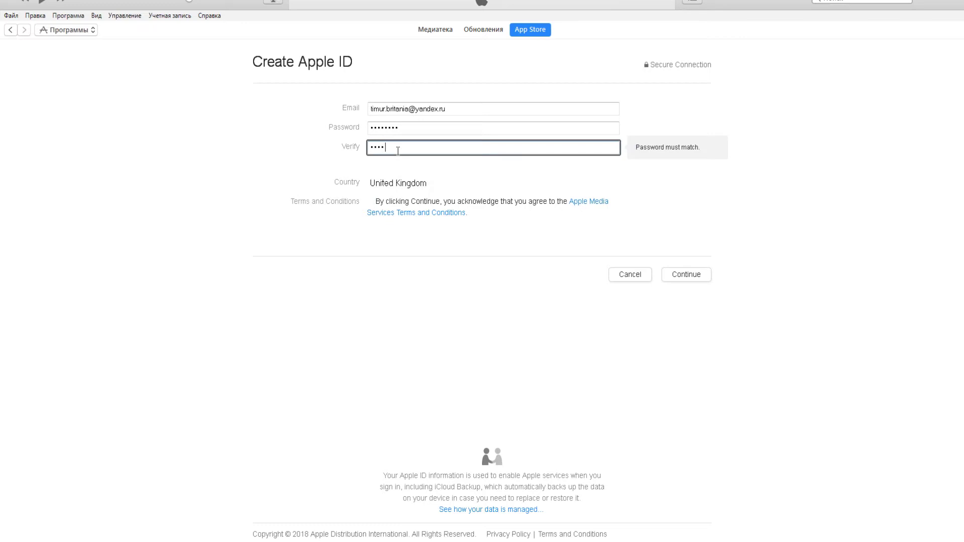
{"action": "type", "text": "•••"}
{"action": "left_click", "coordinate": [370, 200]}
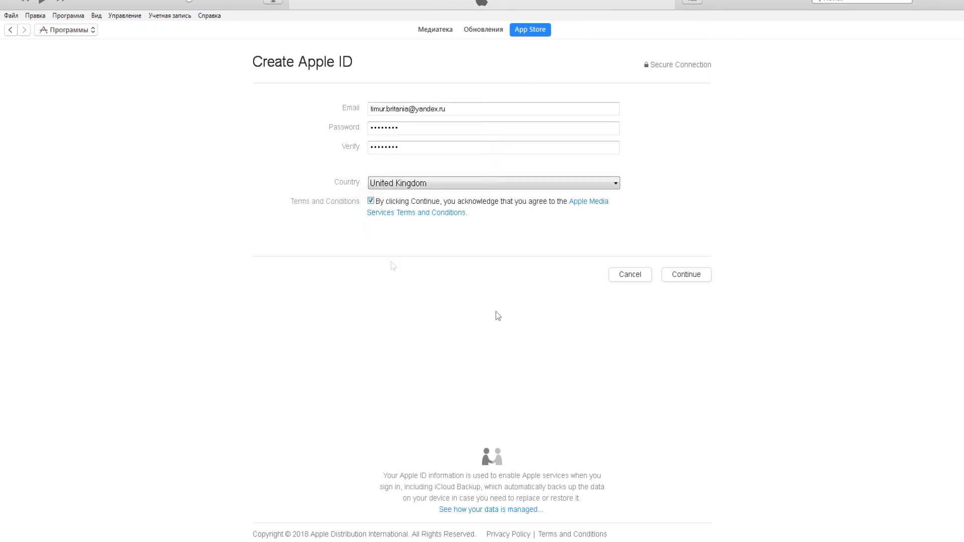
{"action": "left_click", "coordinate": [699, 275]}
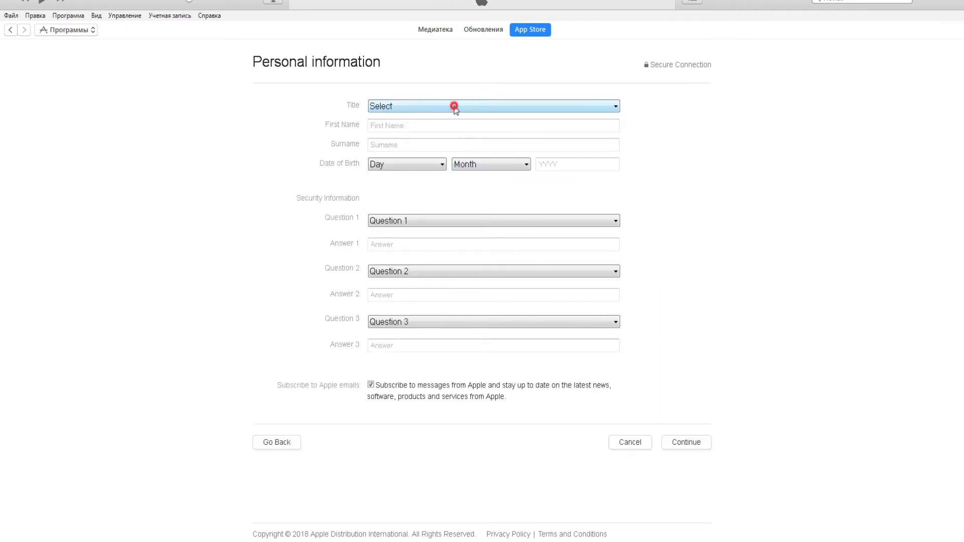
Step: Set the title to Mr. and enter the first name and surname
{"action": "left_click", "coordinate": [454, 107]}
{"action": "left_click", "coordinate": [444, 130]}
{"action": "left_click", "coordinate": [430, 129]}
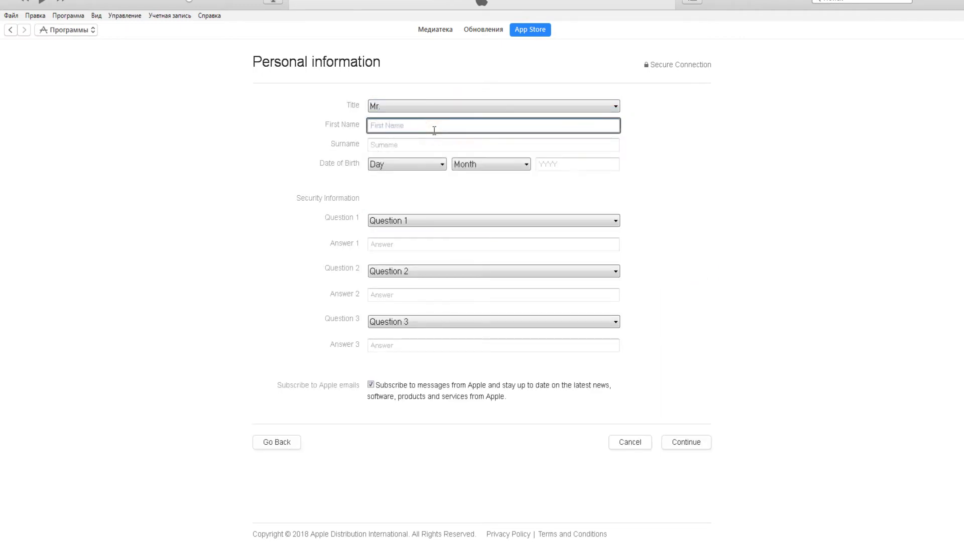
{"action": "type", "text": "timur"}
{"action": "left_click", "coordinate": [431, 142]}
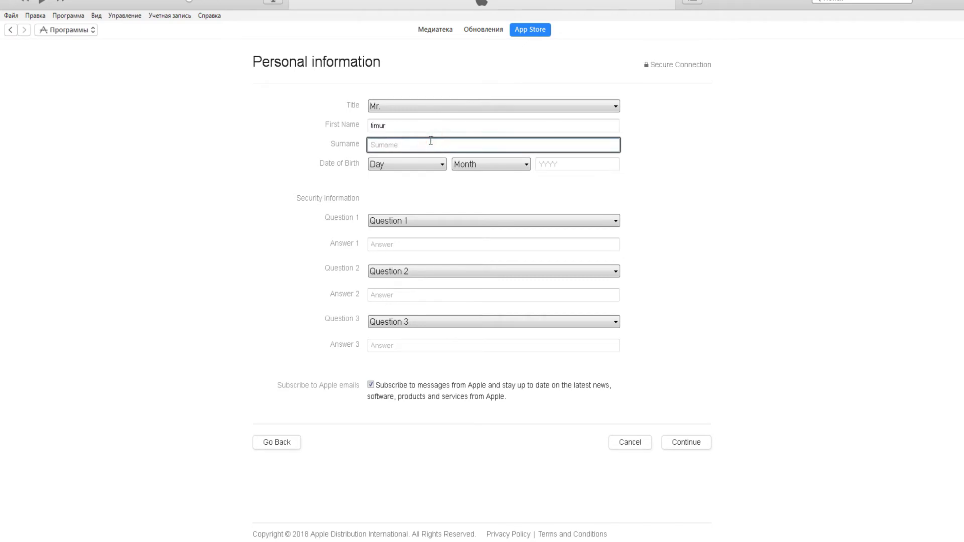
{"action": "type", "text": "timur"}
Step: Set the birth date to 30 May 1991
{"action": "left_click", "coordinate": [431, 169]}
{"action": "scroll", "coordinate": [406, 306], "scroll_direction": "down", "scroll_amount": 1}
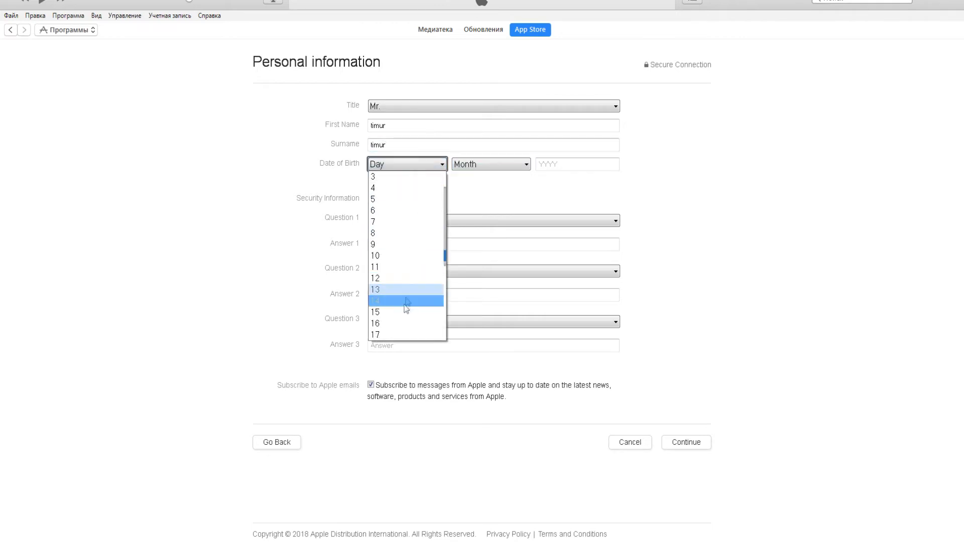
{"action": "scroll", "coordinate": [404, 313], "scroll_direction": "down", "scroll_amount": 5}
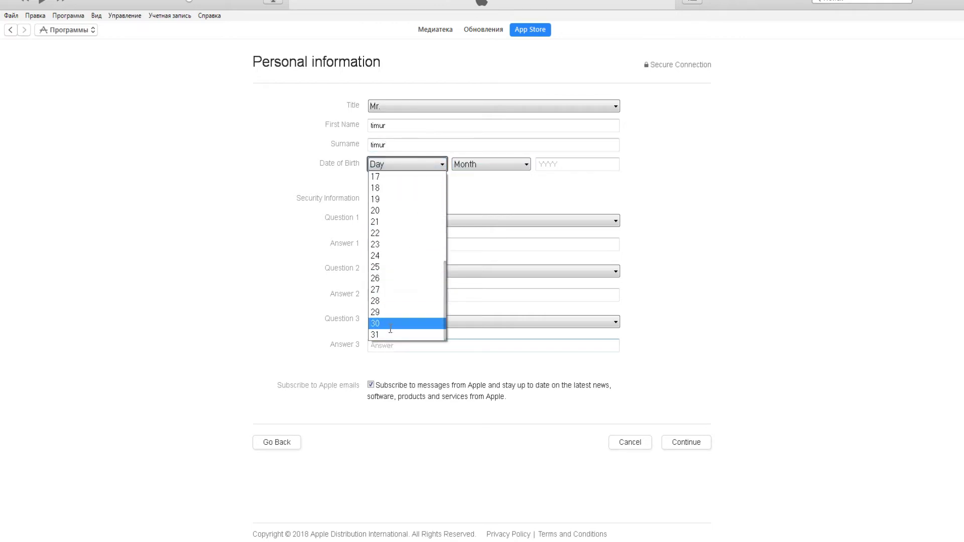
{"action": "left_click", "coordinate": [390, 324]}
{"action": "left_click", "coordinate": [493, 164]}
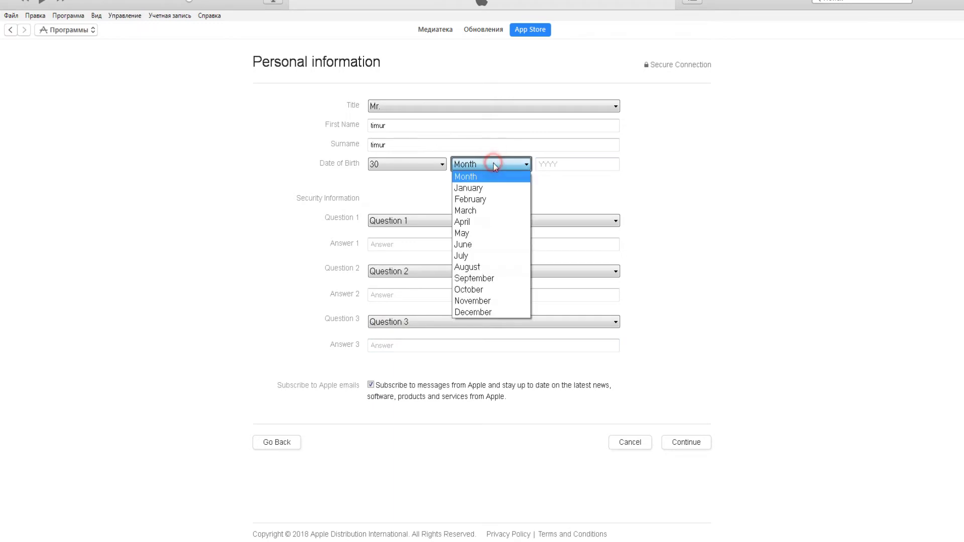
{"action": "left_click", "coordinate": [483, 233]}
{"action": "left_click", "coordinate": [550, 162]}
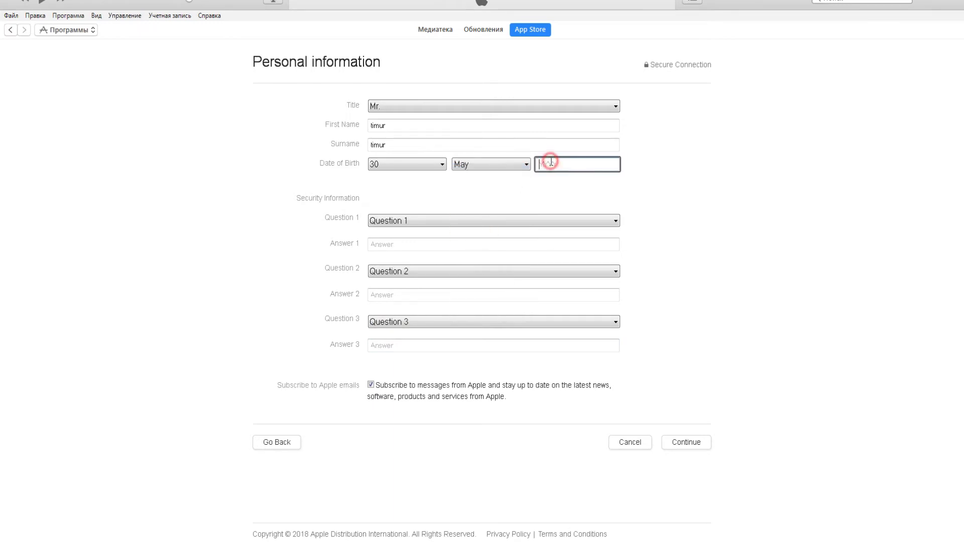
{"action": "type", "text": "1994"}
{"action": "key", "text": "BackSpace"}
{"action": "type", "text": "1981"}
Step: Answer security questions about the best friend and the dream job
{"action": "left_click", "coordinate": [497, 221]}
{"action": "left_click", "coordinate": [487, 244]}
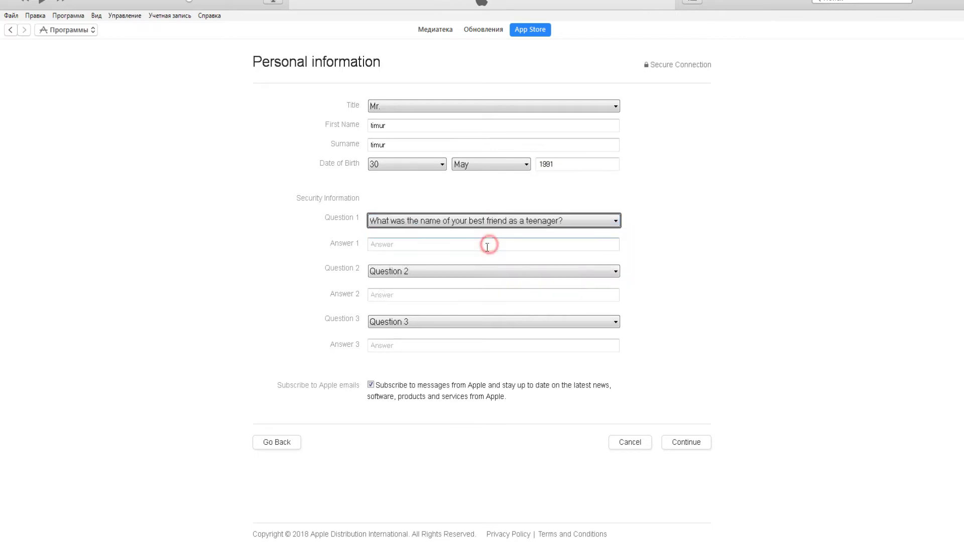
{"action": "left_click", "coordinate": [464, 247]}
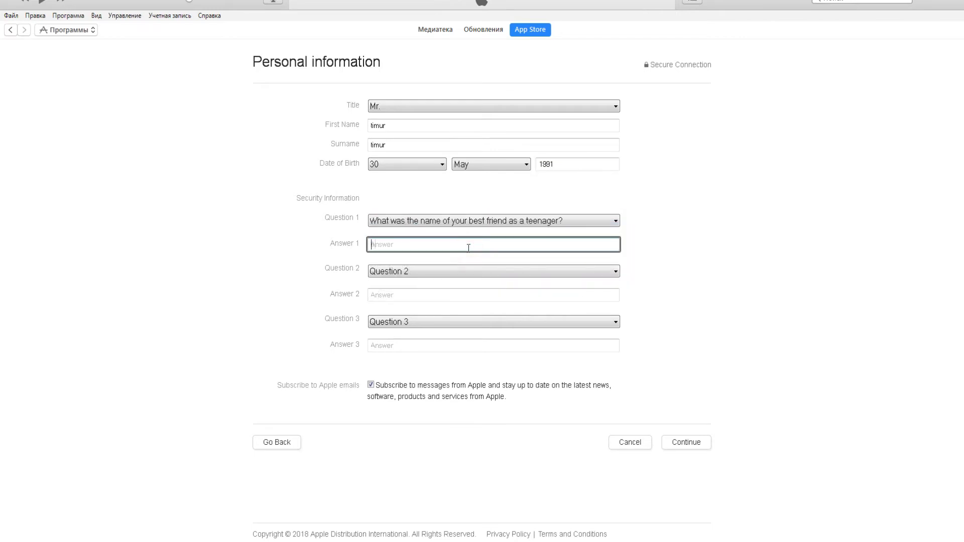
{"action": "type", "text": "bob"}
{"action": "left_click", "coordinate": [460, 271]}
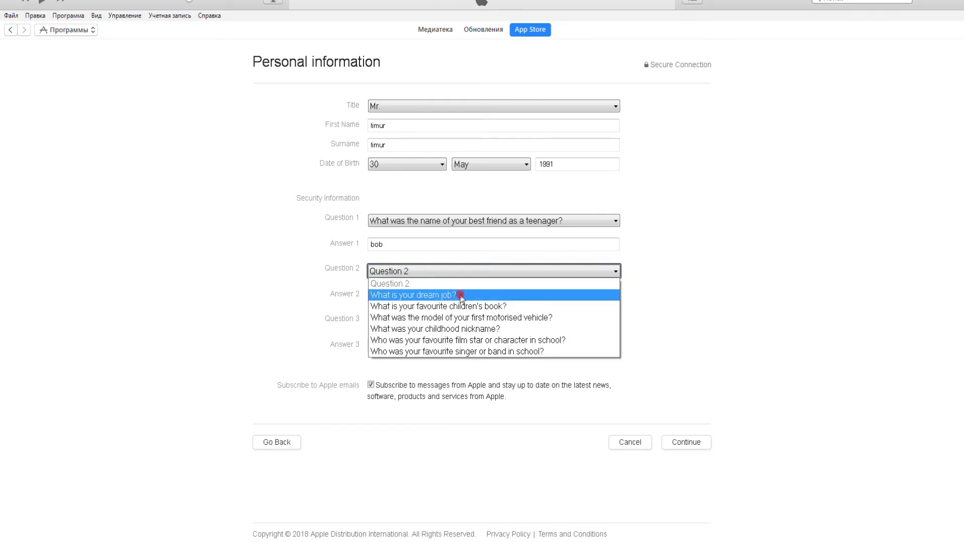
{"action": "left_click", "coordinate": [461, 295]}
{"action": "left_click", "coordinate": [453, 294]}
{"action": "type", "text": "apple"}
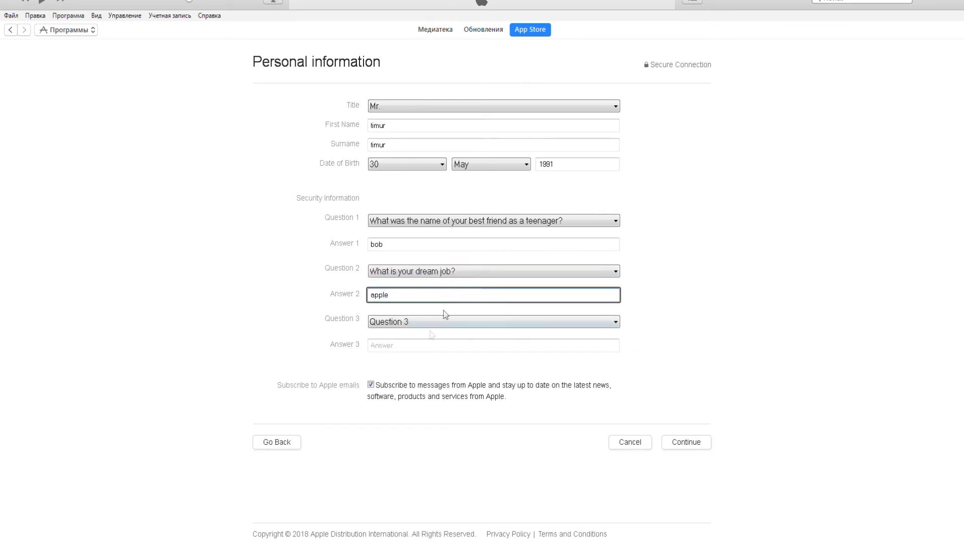
Step: Answer the parents' city security question and submit the personal information
{"action": "left_click", "coordinate": [437, 321]}
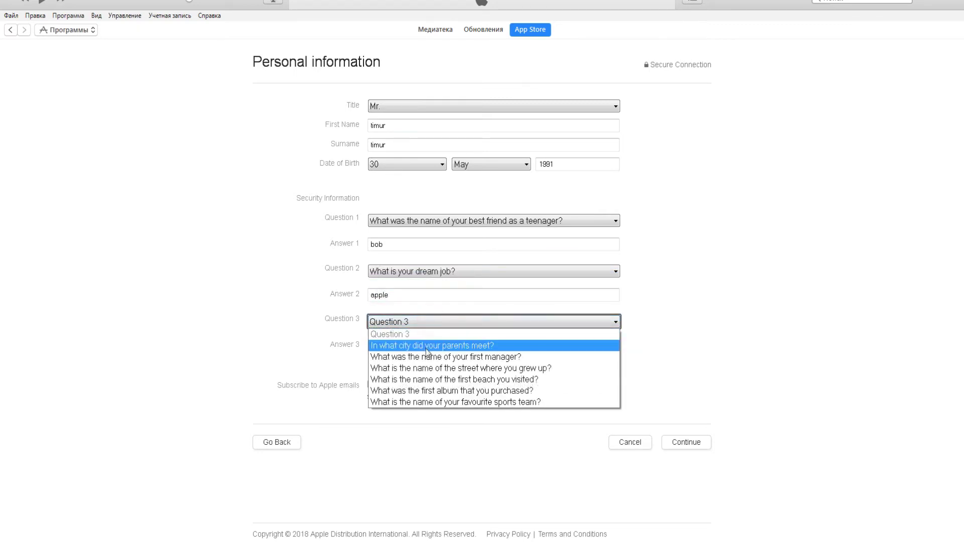
{"action": "left_click", "coordinate": [427, 341]}
{"action": "left_click", "coordinate": [411, 344]}
{"action": "type", "text": "a"}
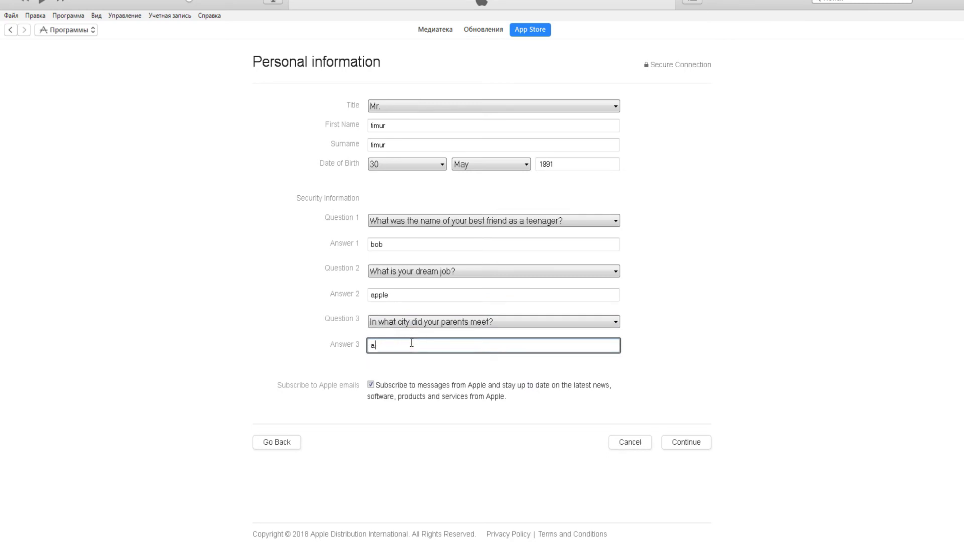
{"action": "type", "text": "nswer"}
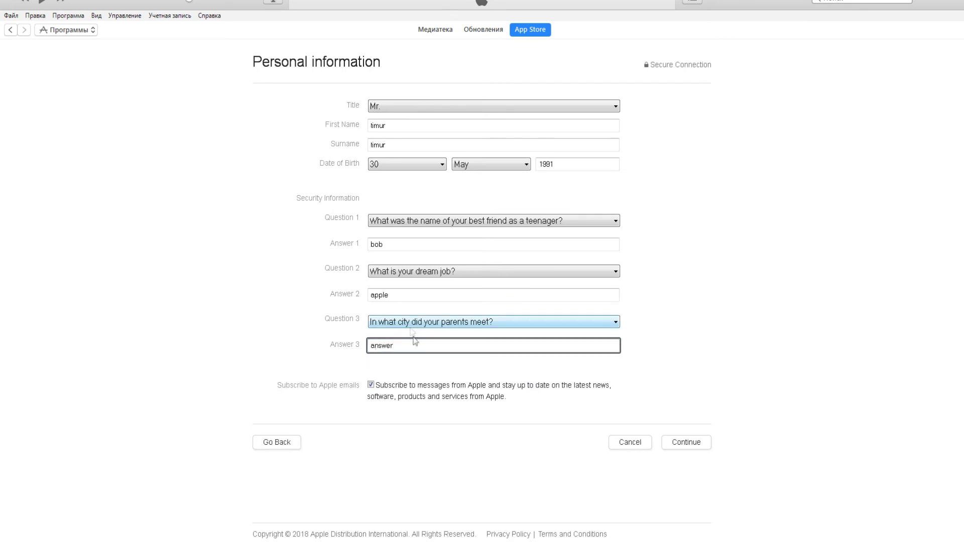
{"action": "left_click", "coordinate": [692, 393]}
{"action": "left_click", "coordinate": [677, 443]}
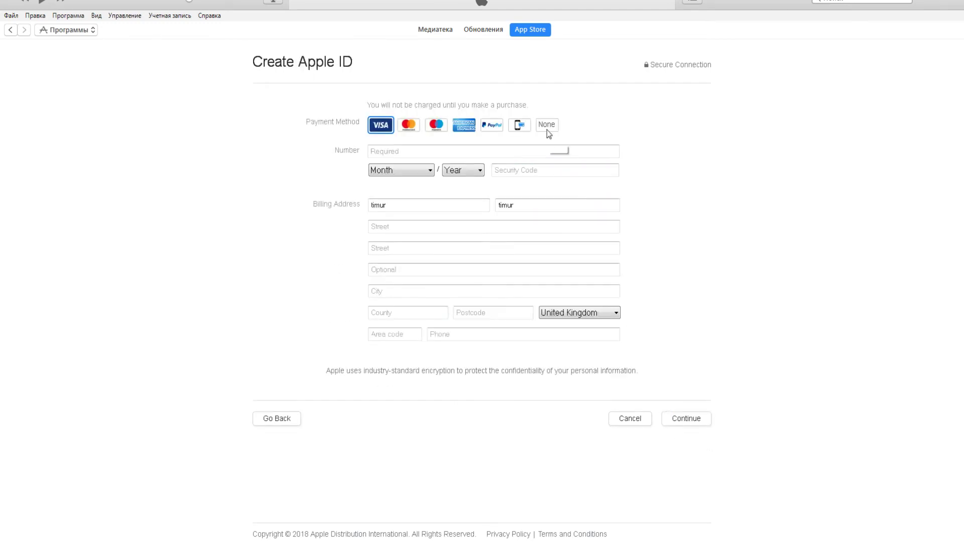
Step: Choose None as the payment method and try to continue past the billing details
{"action": "left_click", "coordinate": [546, 126]}
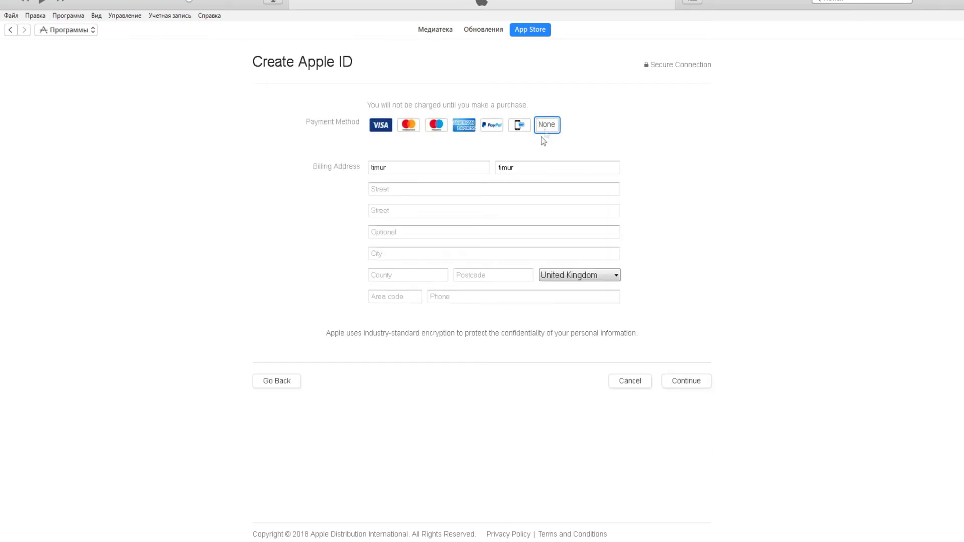
{"action": "left_click", "coordinate": [694, 384]}
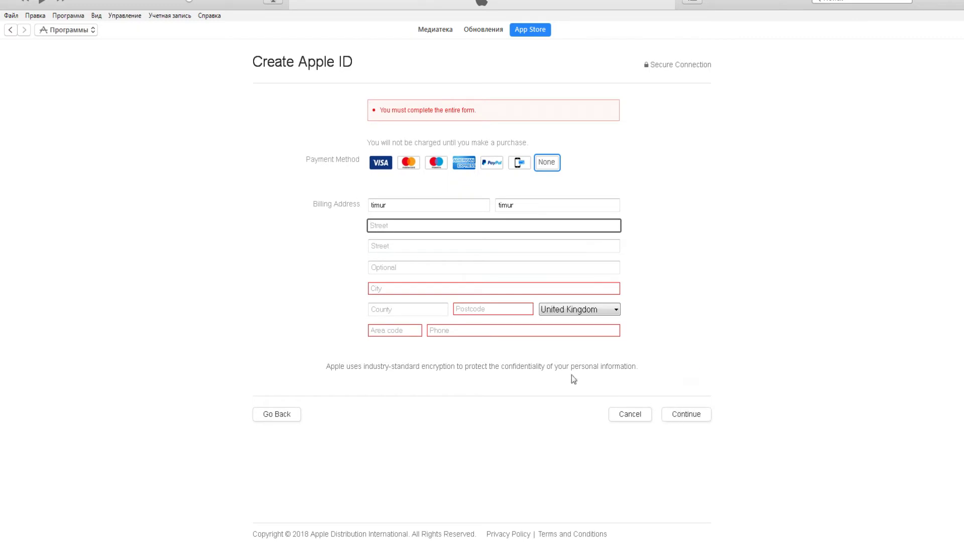
{"action": "left_click", "coordinate": [464, 400]}
{"action": "left_click", "coordinate": [406, 225]}
Step: Copy the street line from the Notepad address note
{"action": "key", "text": "alt+Tab"}
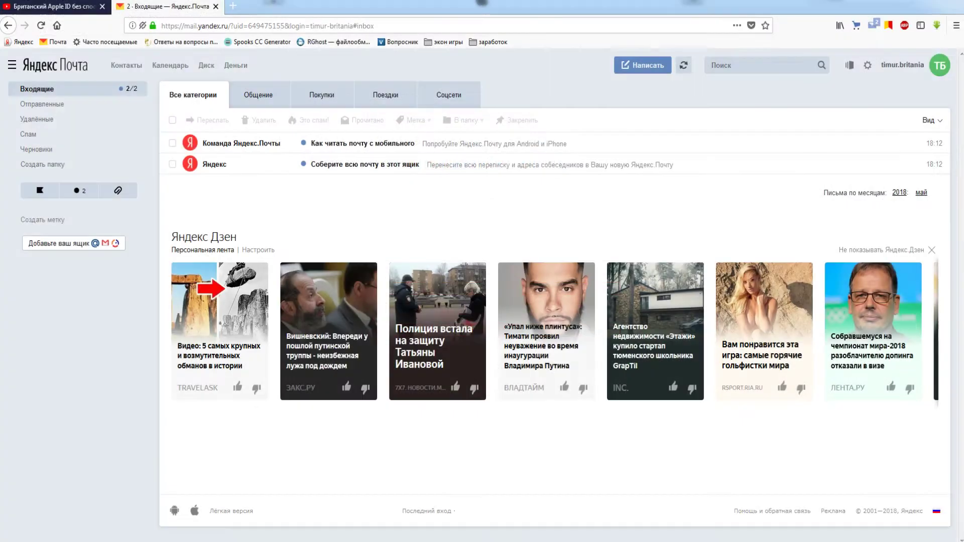
{"action": "left_click", "coordinate": [75, 6]}
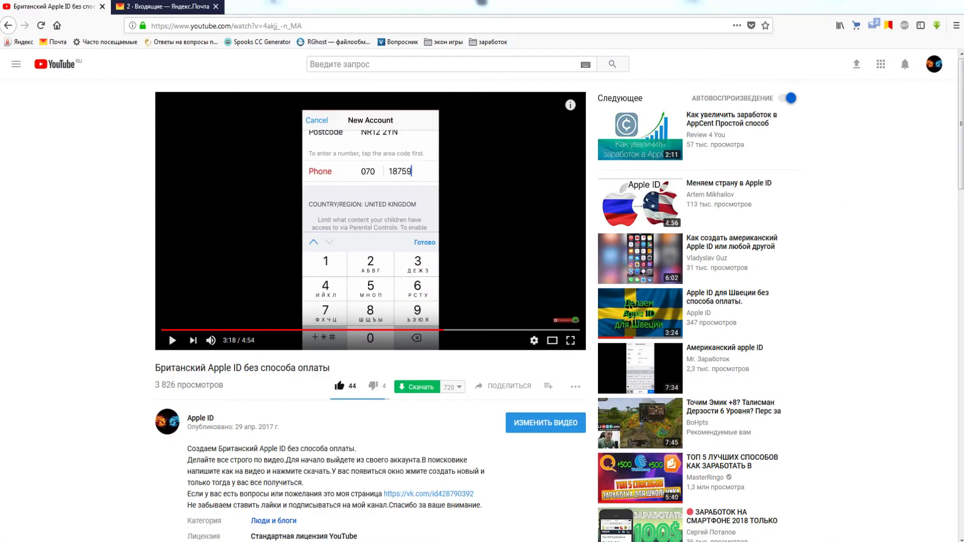
{"action": "key", "text": "alt+Tab"}
{"action": "left_click_drag", "start_coordinate": [732, 215], "coordinate": [662, 215]}
{"action": "right_click", "coordinate": [678, 215]}
{"action": "left_click", "coordinate": [705, 250]}
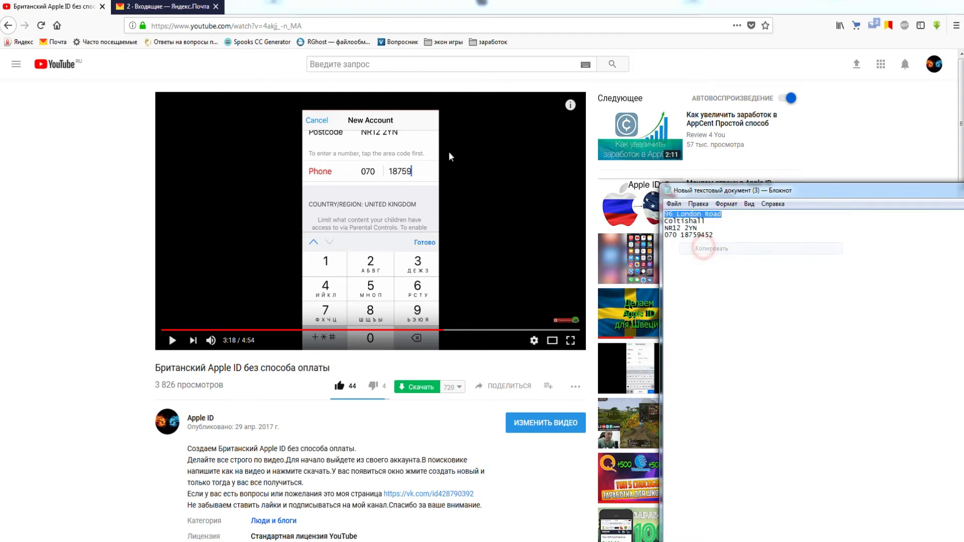
Step: Paste the street into Street and the town from the note into City
{"action": "key", "text": "alt+Tab"}
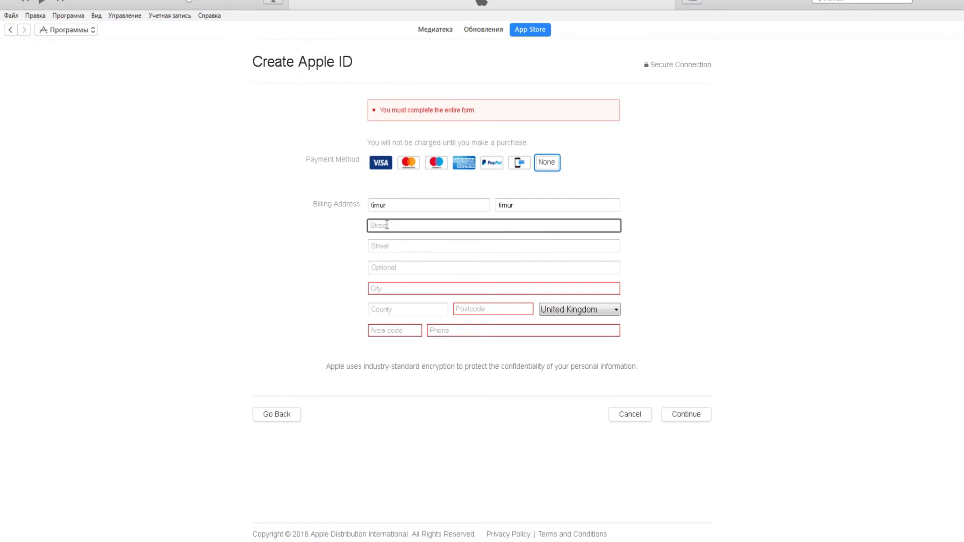
{"action": "key", "text": "ctrl+v"}
{"action": "left_click", "coordinate": [386, 289]}
{"action": "key", "text": "alt+Tab"}
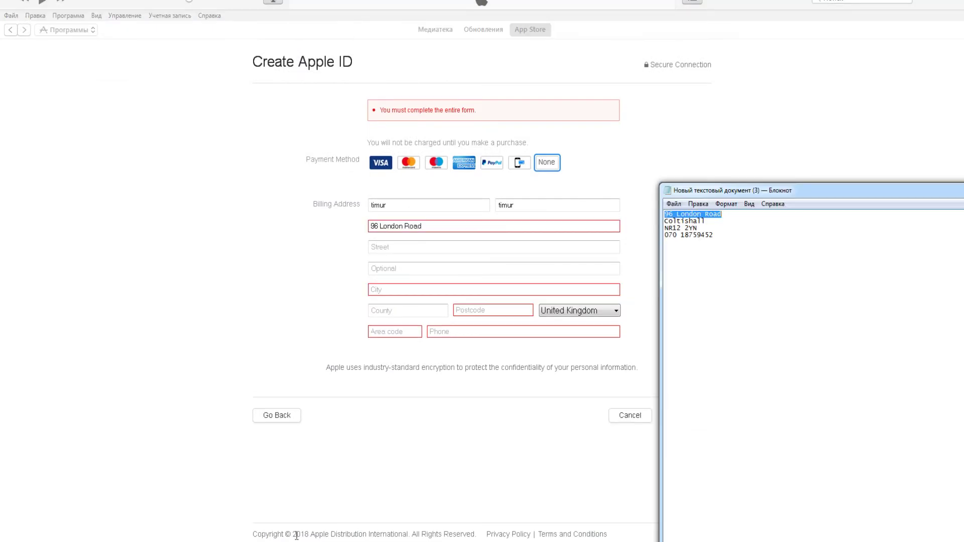
{"action": "left_click_drag", "start_coordinate": [707, 221], "coordinate": [664, 221]}
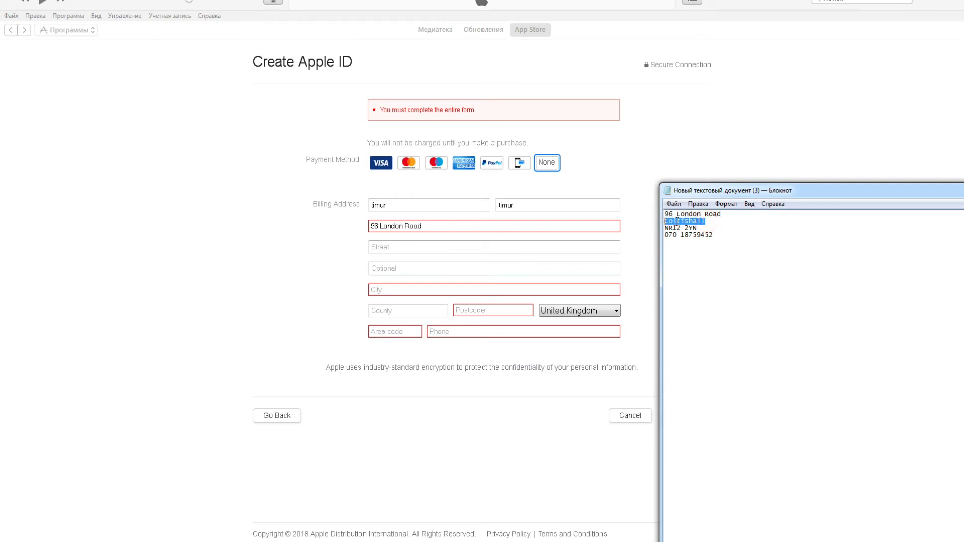
{"action": "right_click", "coordinate": [677, 220]}
{"action": "left_click", "coordinate": [706, 256]}
{"action": "left_click", "coordinate": [397, 287]}
{"action": "key", "text": "ctrl+v"}
{"action": "left_click", "coordinate": [477, 308]}
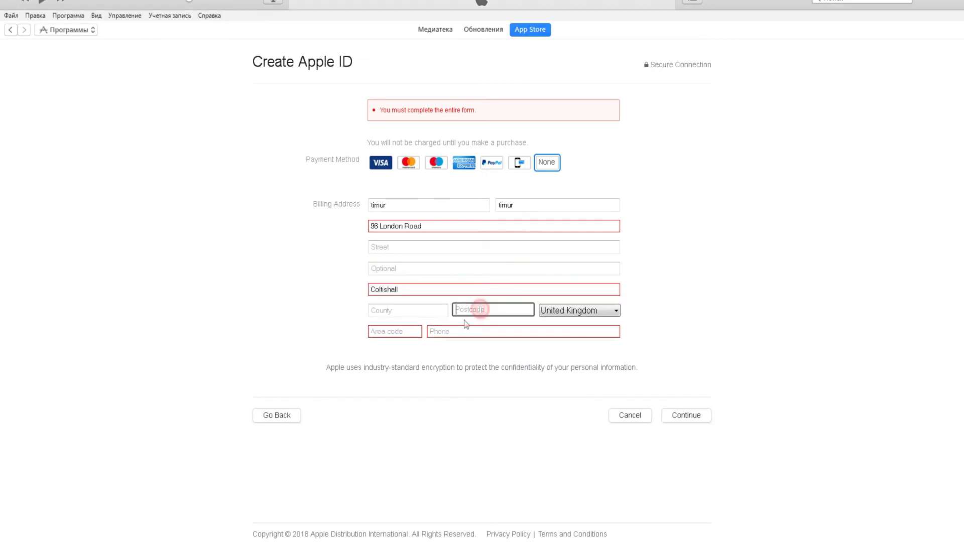
Step: Copy the postcode from the note into the Postcode field
{"action": "key", "text": "alt+Tab"}
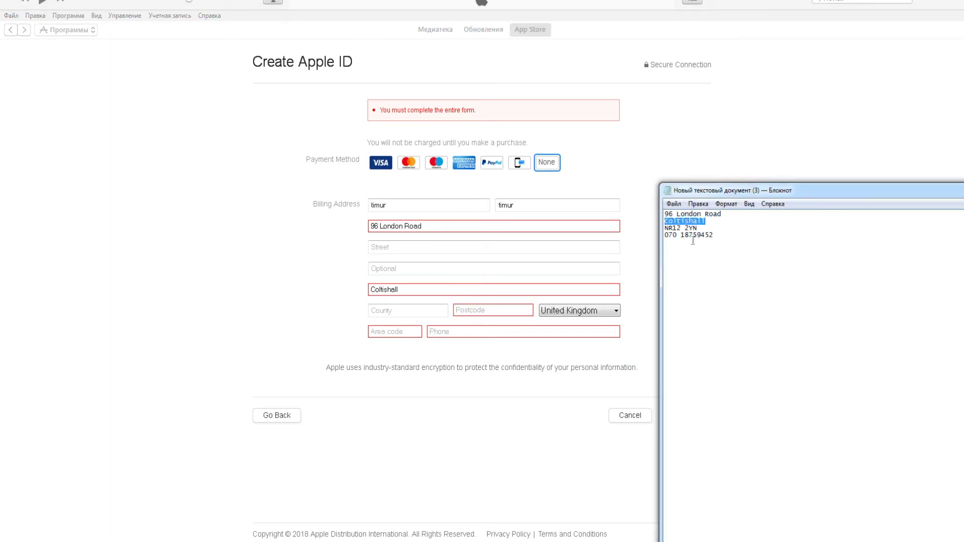
{"action": "left_click_drag", "start_coordinate": [695, 229], "coordinate": [662, 229]}
{"action": "right_click", "coordinate": [666, 226]}
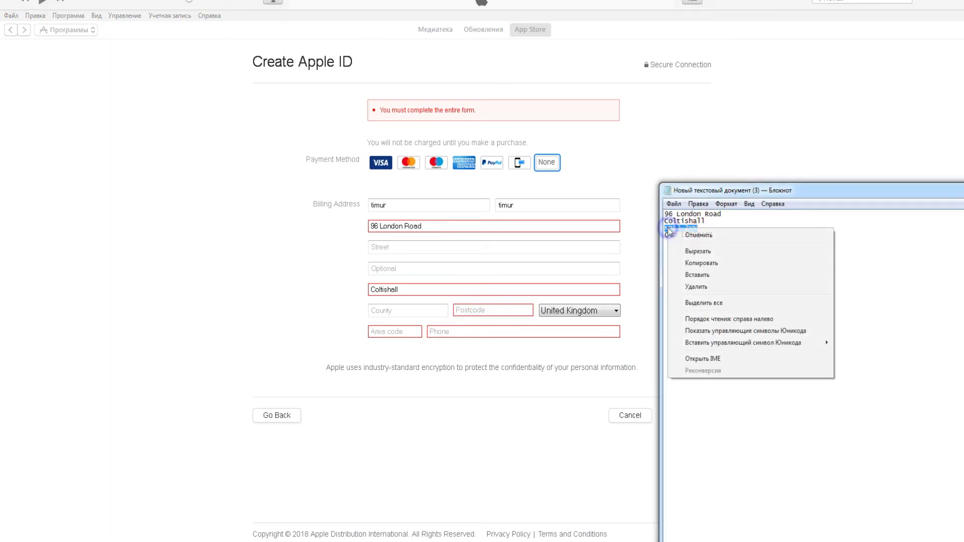
{"action": "left_click", "coordinate": [702, 258]}
{"action": "left_click", "coordinate": [500, 308]}
{"action": "key", "text": "ctrl+v"}
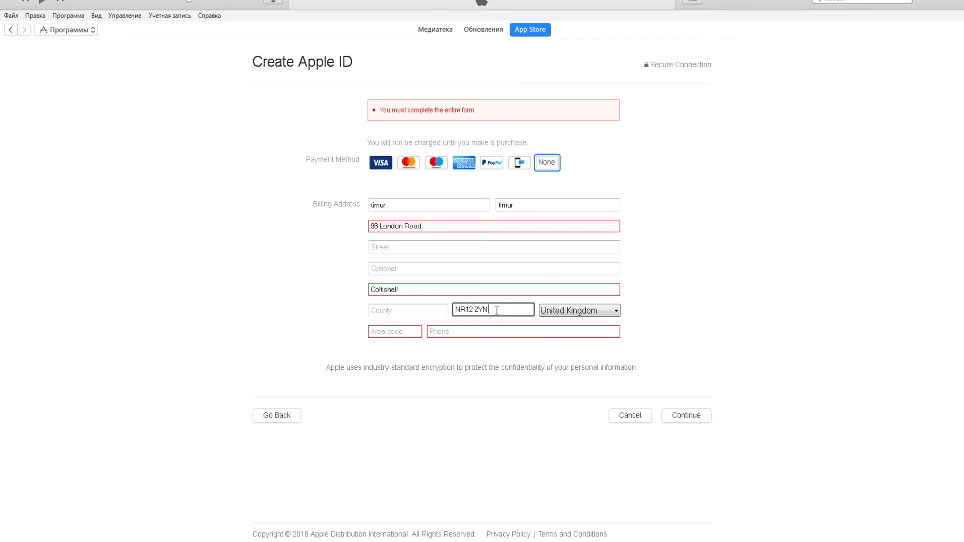
{"action": "left_click", "coordinate": [391, 335]}
Step: Fill in the area code and the phone number from the note, then submit the billing details
{"action": "key", "text": "alt+Tab"}
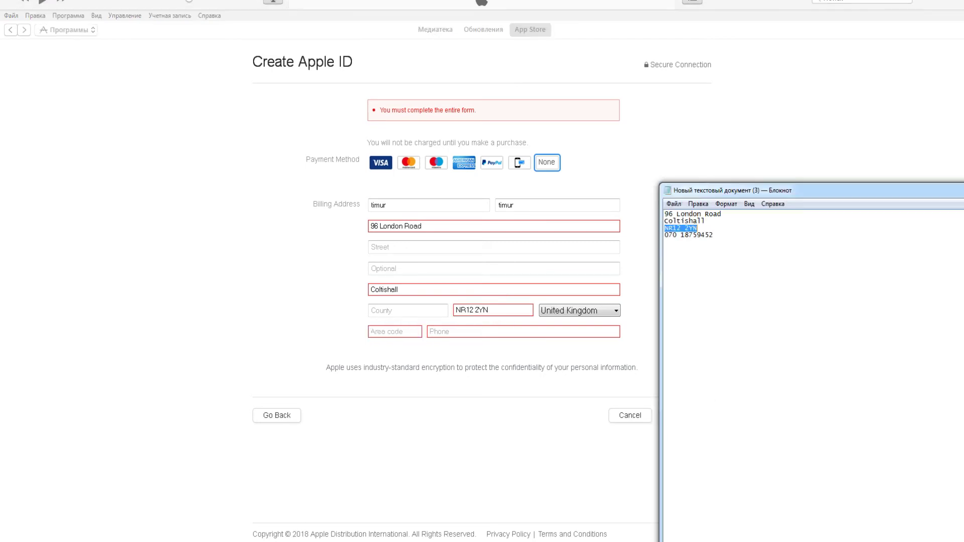
{"action": "left_click_drag", "start_coordinate": [724, 235], "coordinate": [682, 243]}
{"action": "right_click", "coordinate": [690, 240]}
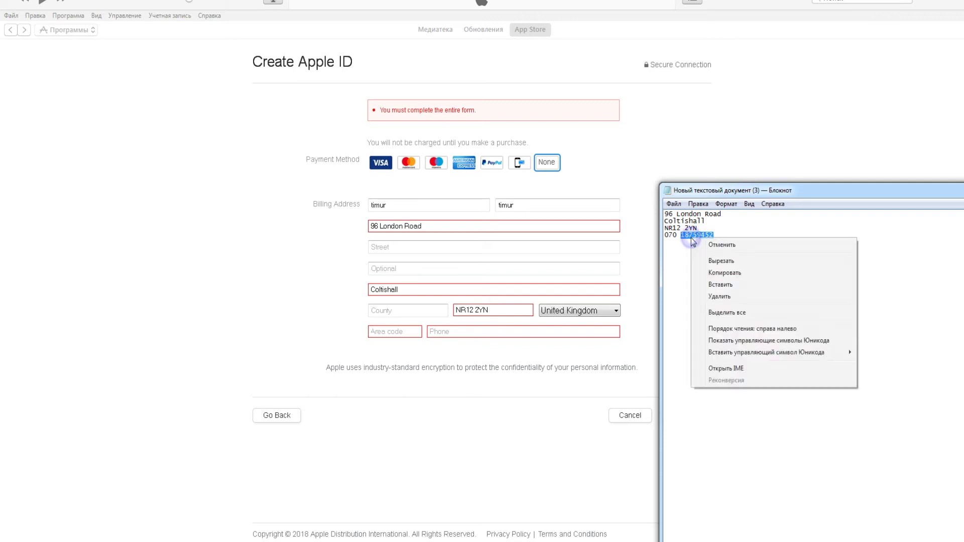
{"action": "left_click", "coordinate": [710, 270]}
{"action": "left_click", "coordinate": [395, 330]}
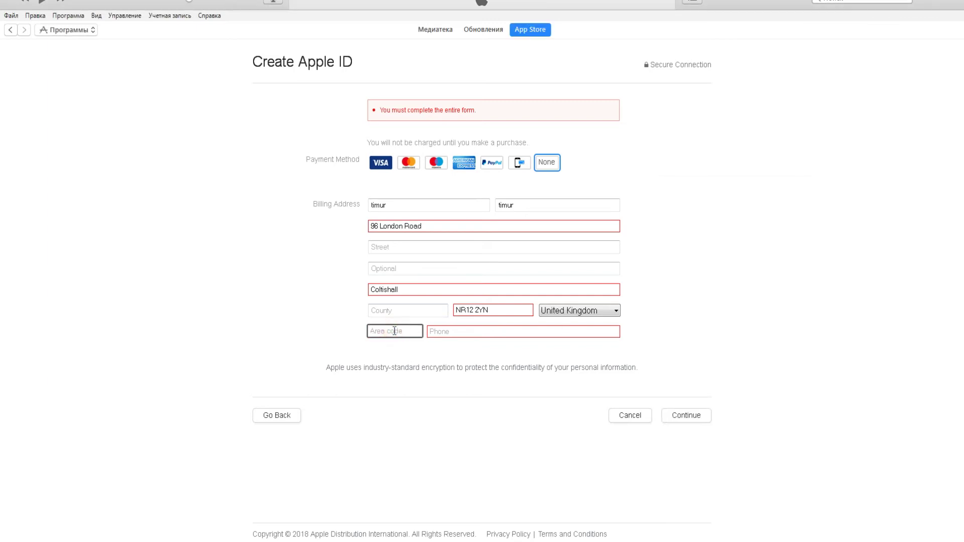
{"action": "type", "text": "070"}
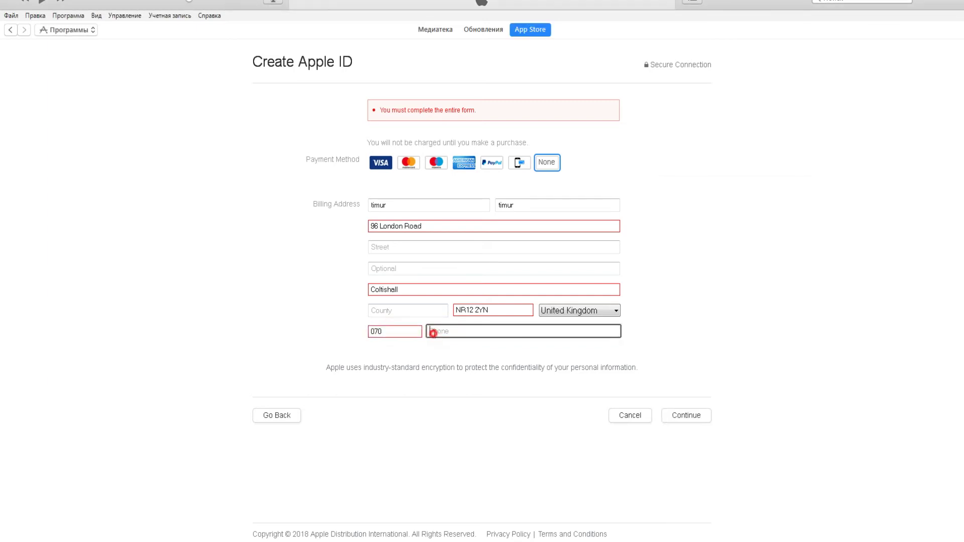
{"action": "left_click", "coordinate": [432, 332]}
{"action": "key", "text": "ctrl+v"}
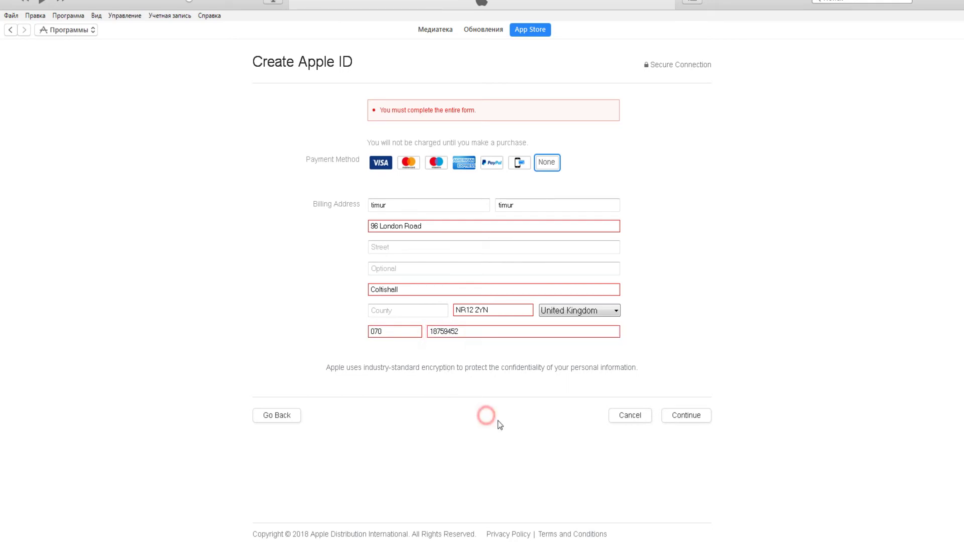
{"action": "left_click", "coordinate": [691, 416]}
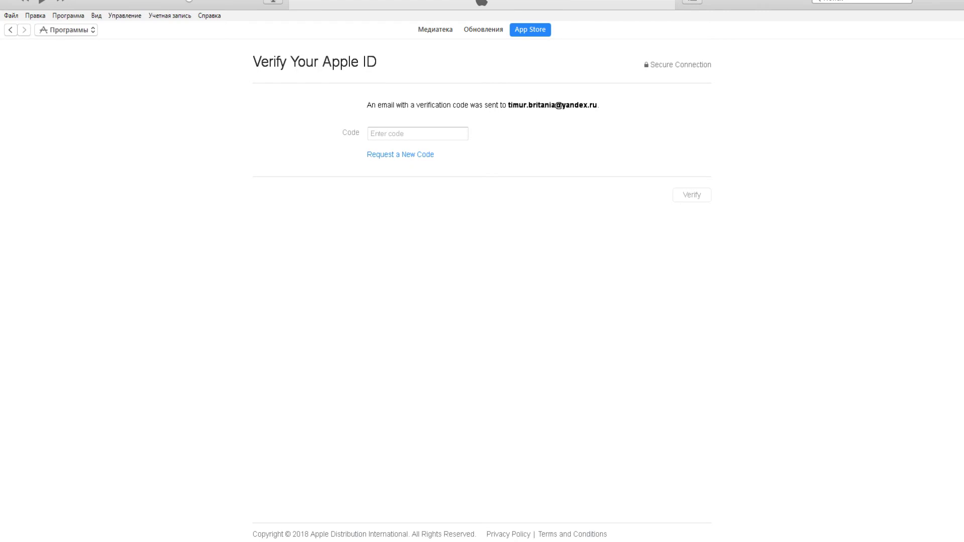
{"action": "key", "text": "alt+Tab"}
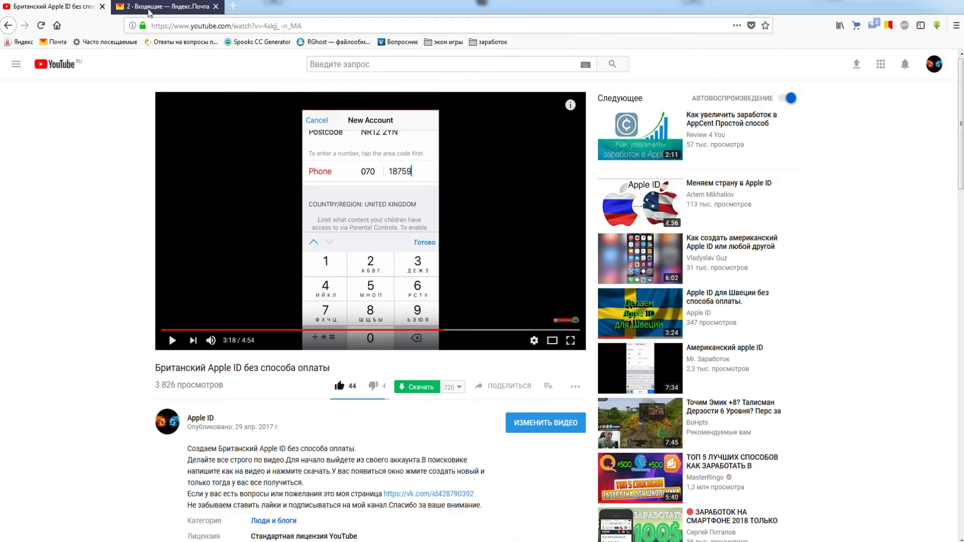
{"action": "left_click", "coordinate": [160, 7]}
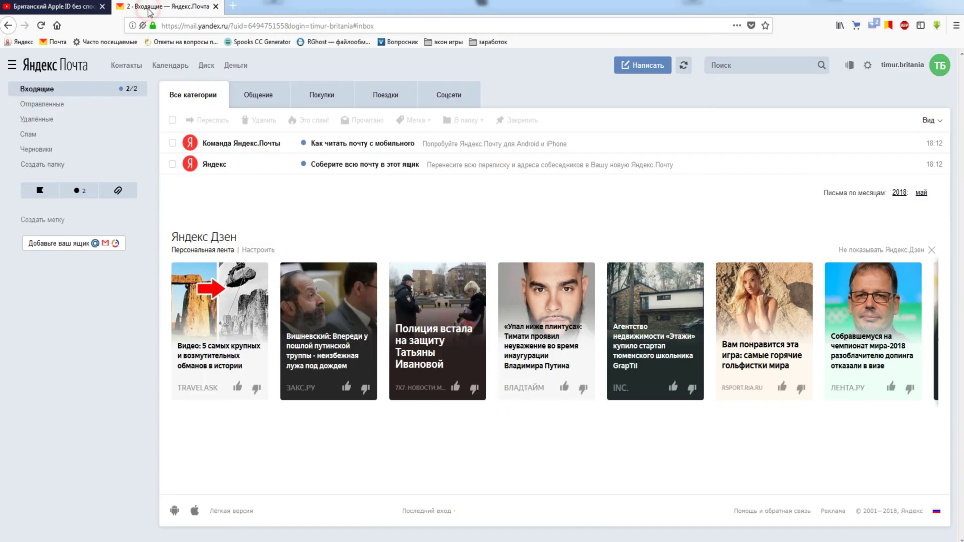
{"action": "left_click", "coordinate": [684, 67]}
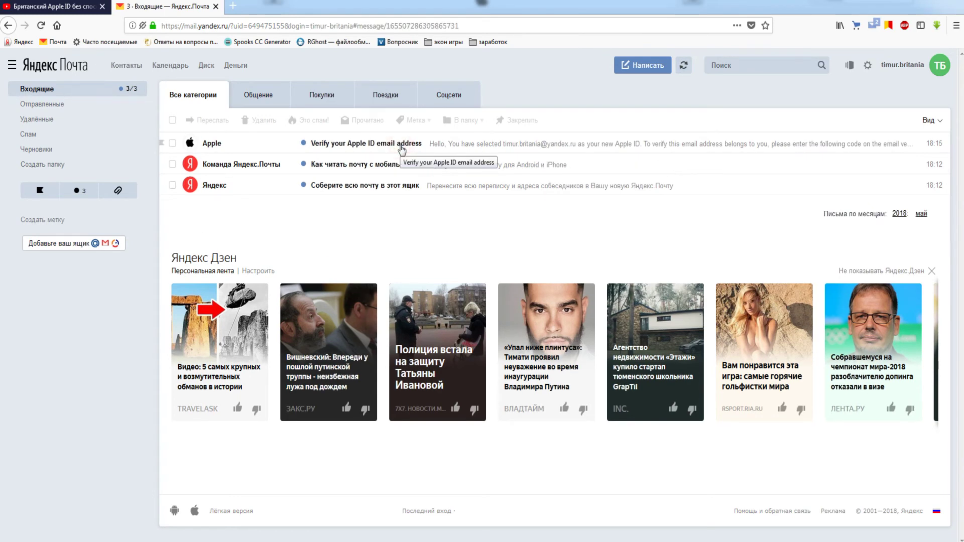
{"action": "left_click", "coordinate": [402, 150]}
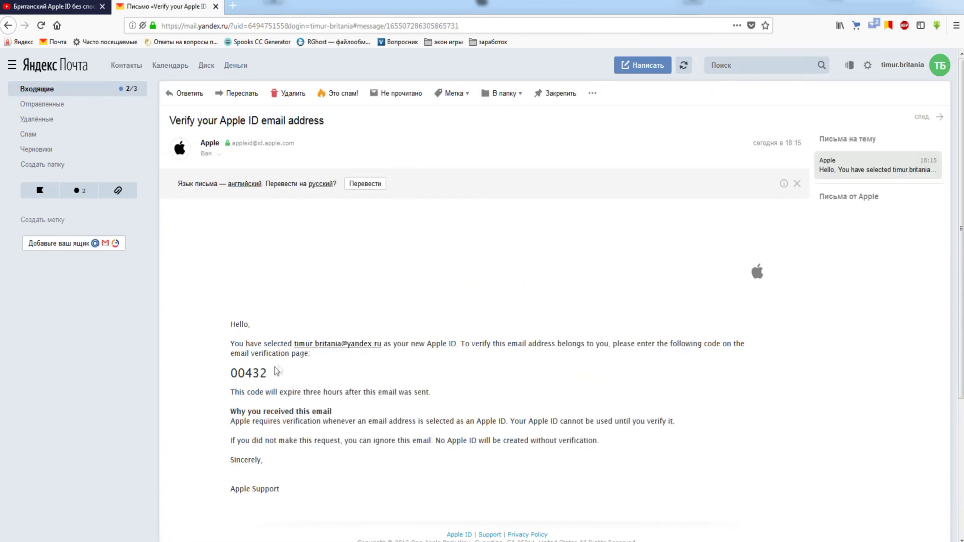
{"action": "double_click", "coordinate": [246, 374]}
{"action": "right_click", "coordinate": [246, 374]}
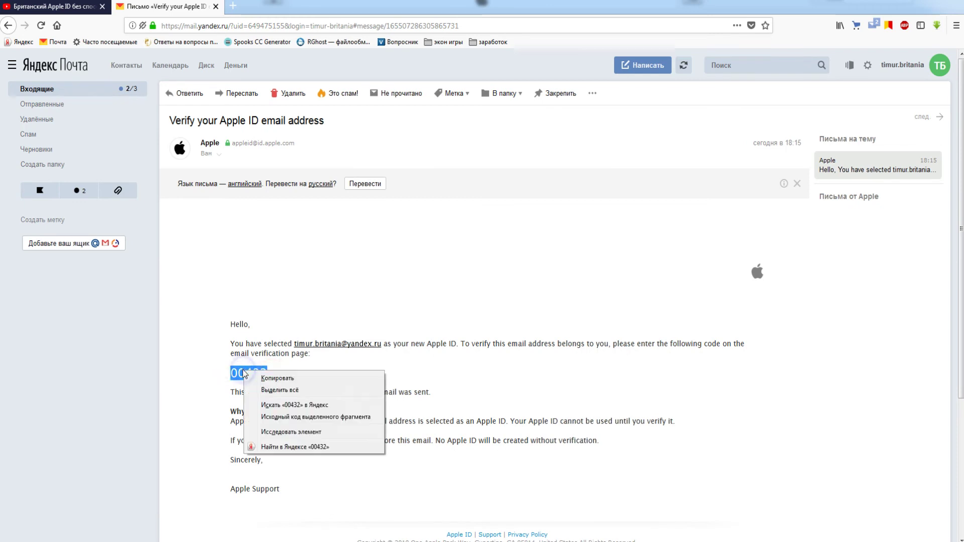
{"action": "left_click", "coordinate": [272, 381]}
Step: Paste the code into the iTunes Code field and verify
{"action": "key", "text": "alt+Tab"}
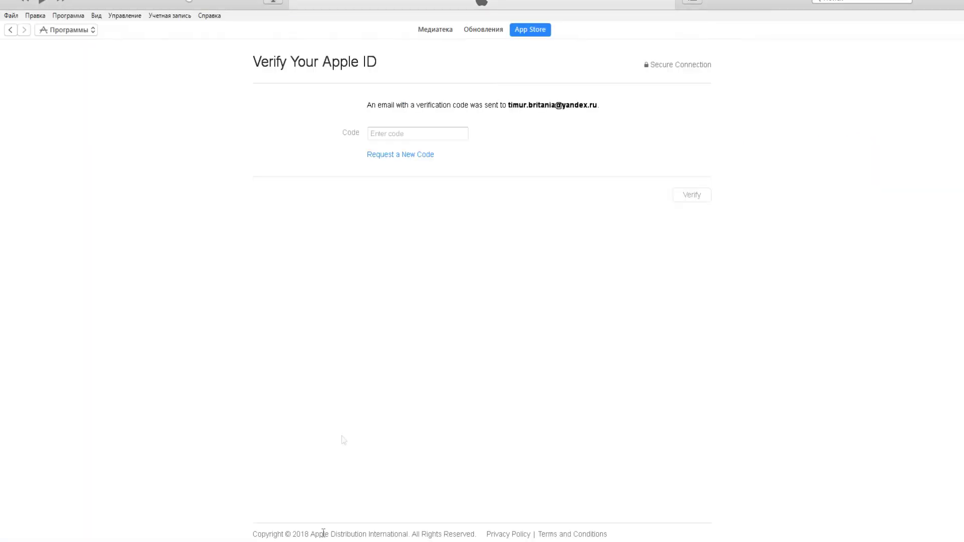
{"action": "left_click", "coordinate": [382, 138]}
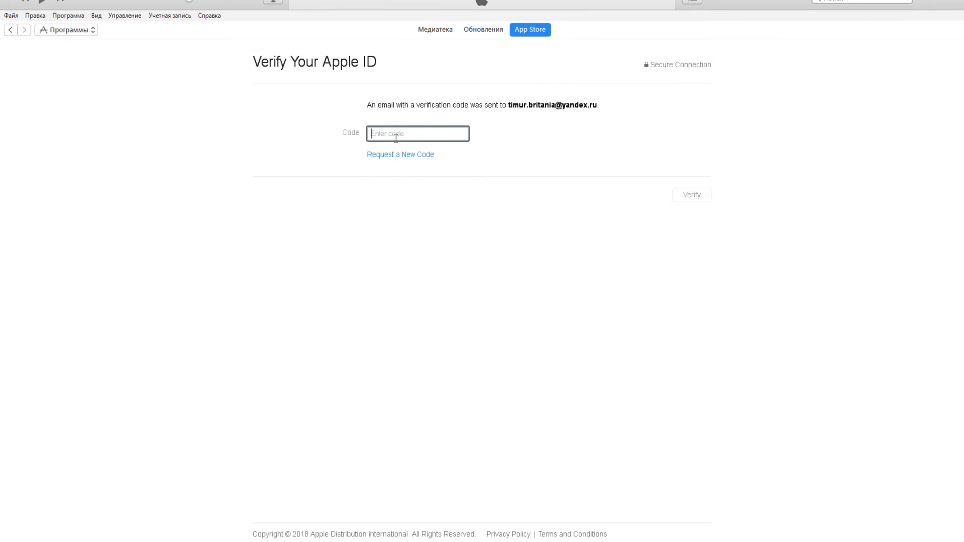
{"action": "key", "text": "ctrl+v"}
{"action": "left_click", "coordinate": [691, 195]}
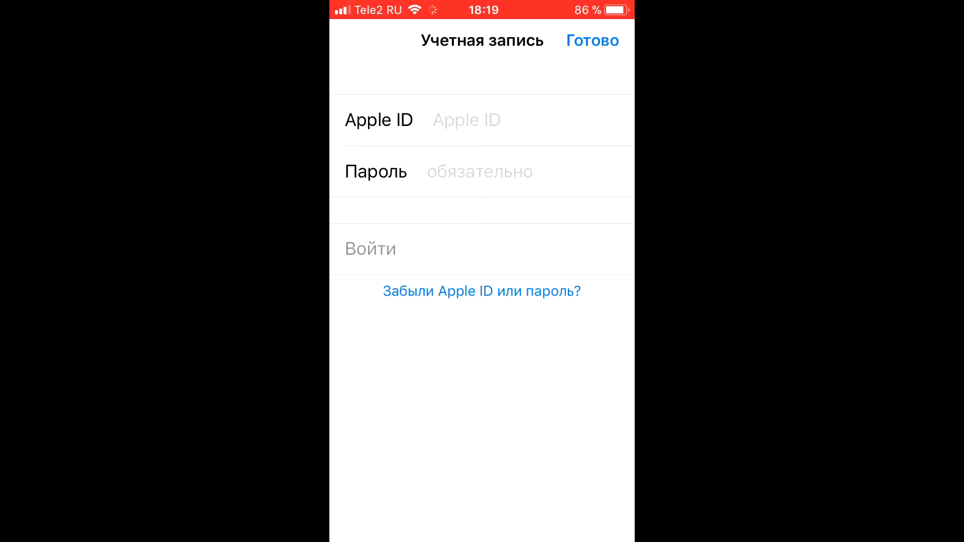
Step: Sign in to the App Store with the pasted new Apple ID and its password, then accept the switch to the UK Store
{"action": "left_click", "coordinate": [467, 119]}
{"action": "left_click", "coordinate": [433, 119]}
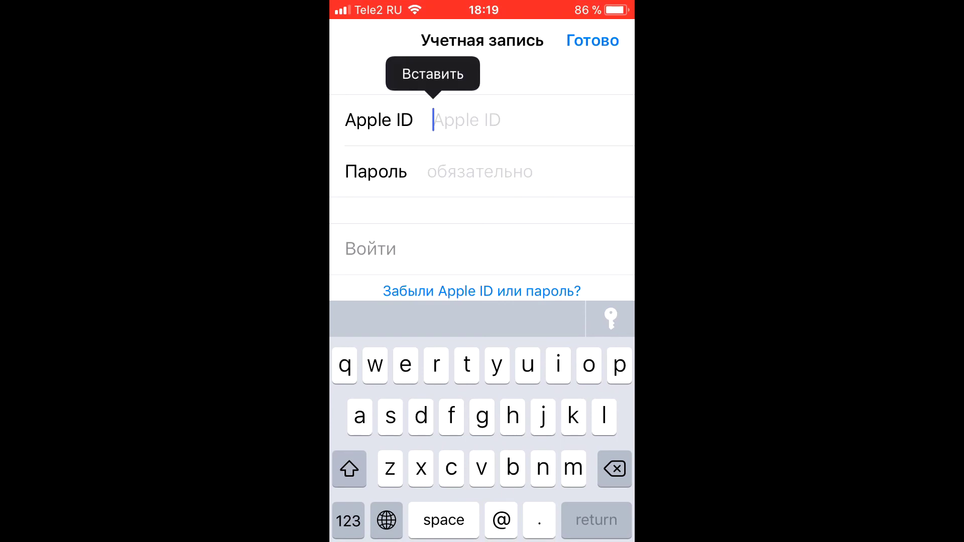
{"action": "left_click", "coordinate": [432, 71]}
{"action": "left_click", "coordinate": [477, 171]}
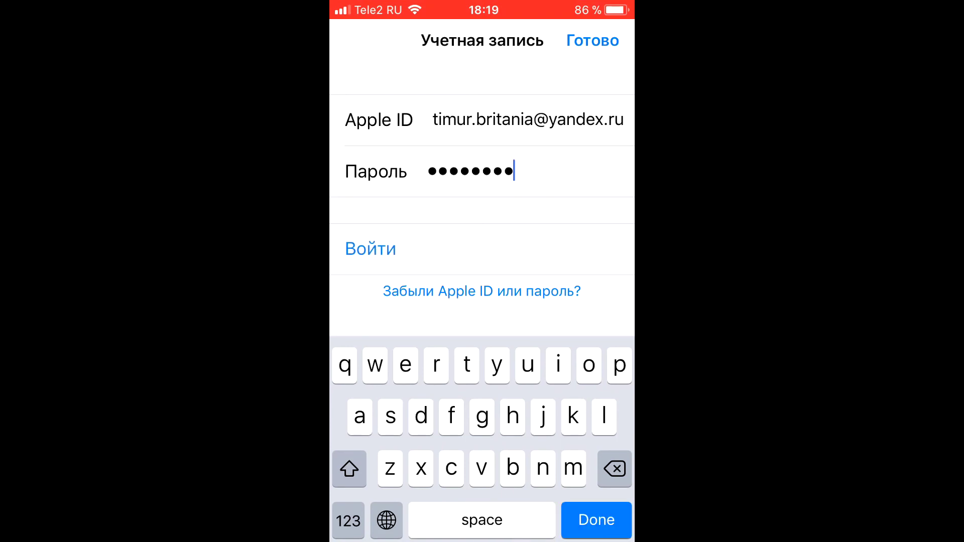
{"action": "key", "text": "Return"}
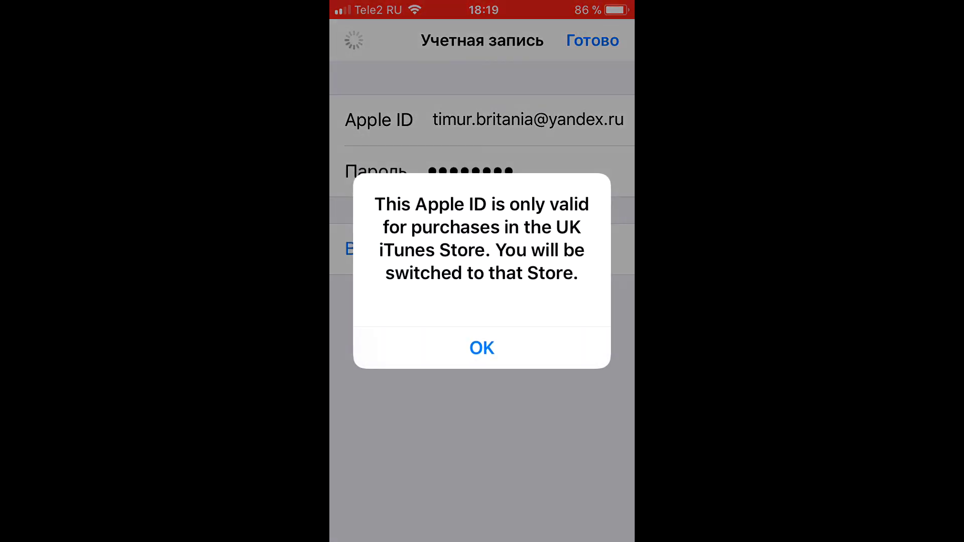
{"action": "left_click", "coordinate": [482, 346]}
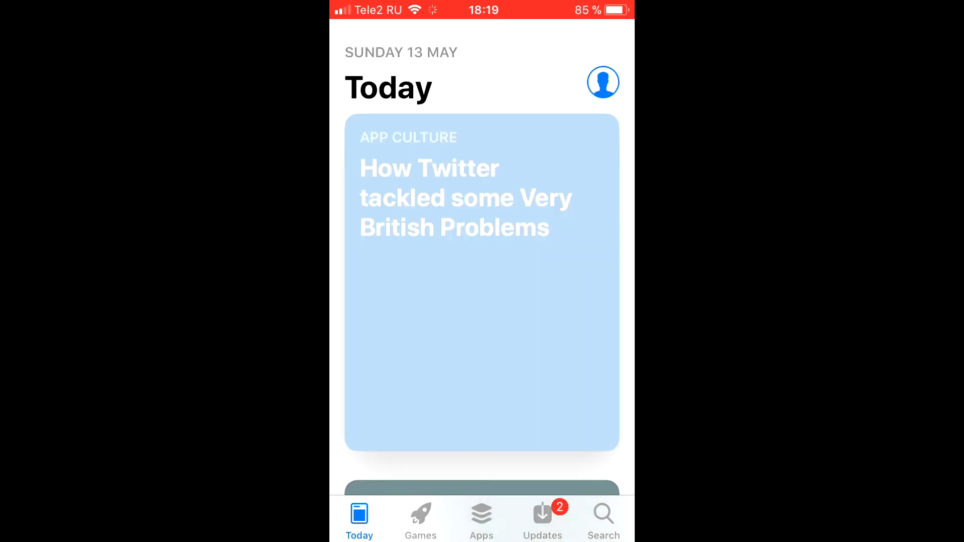
Step: Get the free App of the Day THIRD EAR, confirming with the account password, and decline Touch ID for purchases
{"action": "scroll", "coordinate": [482, 281], "scroll_direction": "down", "scroll_amount": 10}
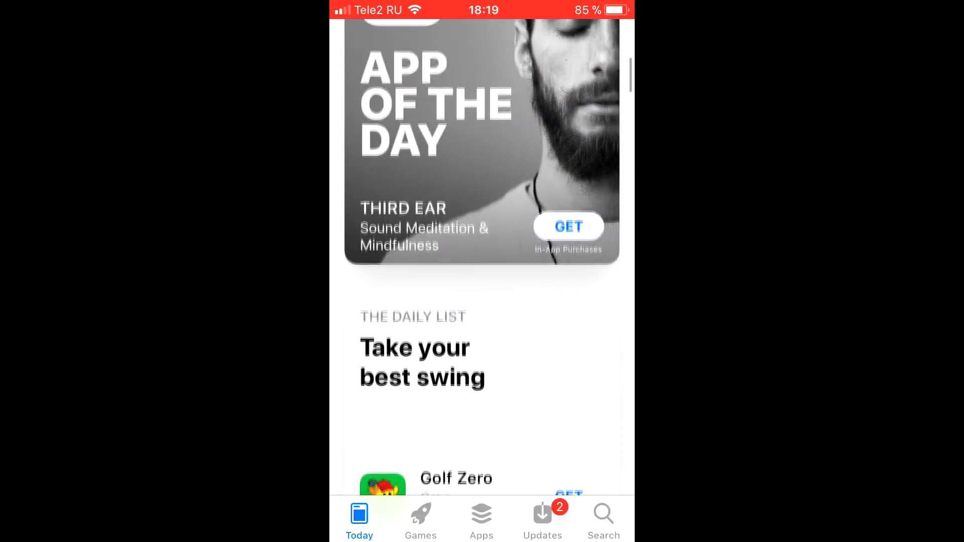
{"action": "scroll", "coordinate": [481, 256], "scroll_direction": "up", "scroll_amount": 2}
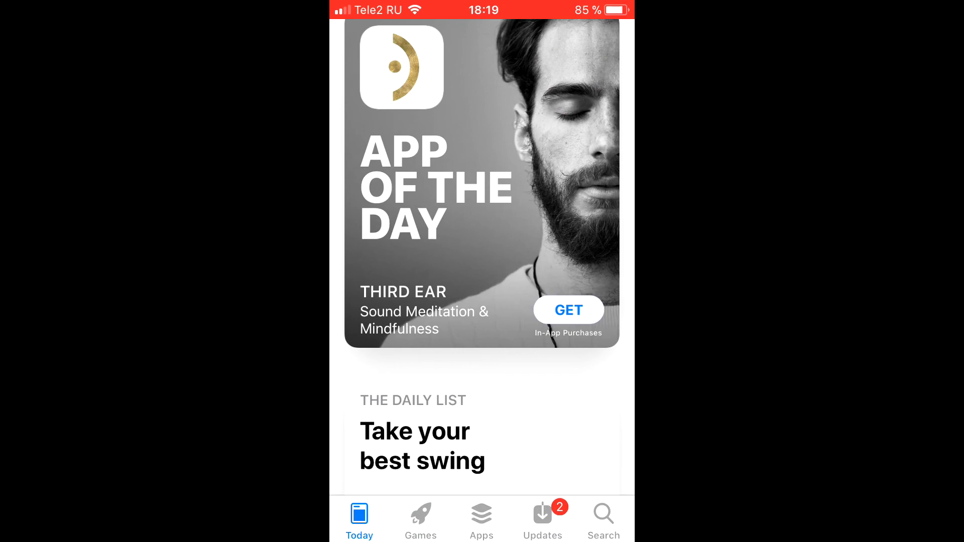
{"action": "left_click", "coordinate": [568, 309]}
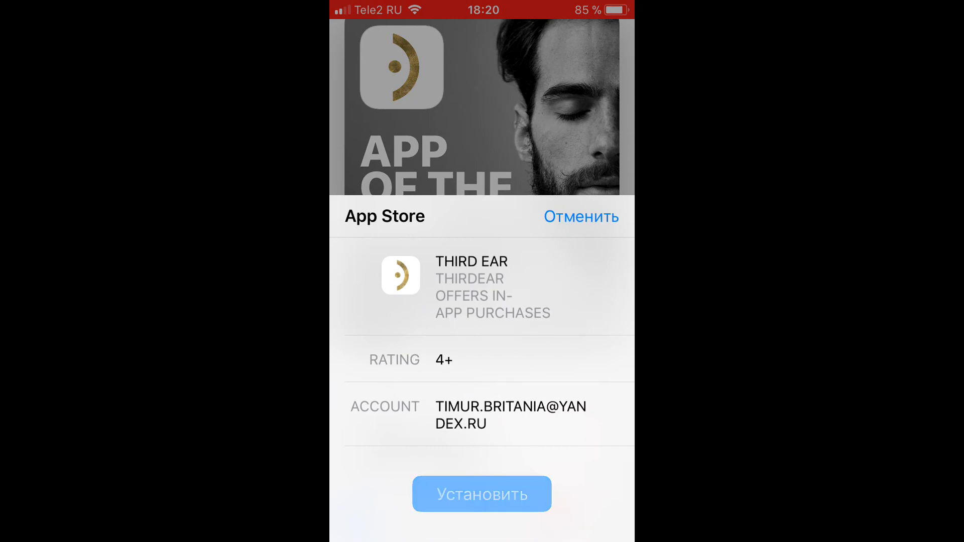
{"action": "left_click", "coordinate": [481, 494]}
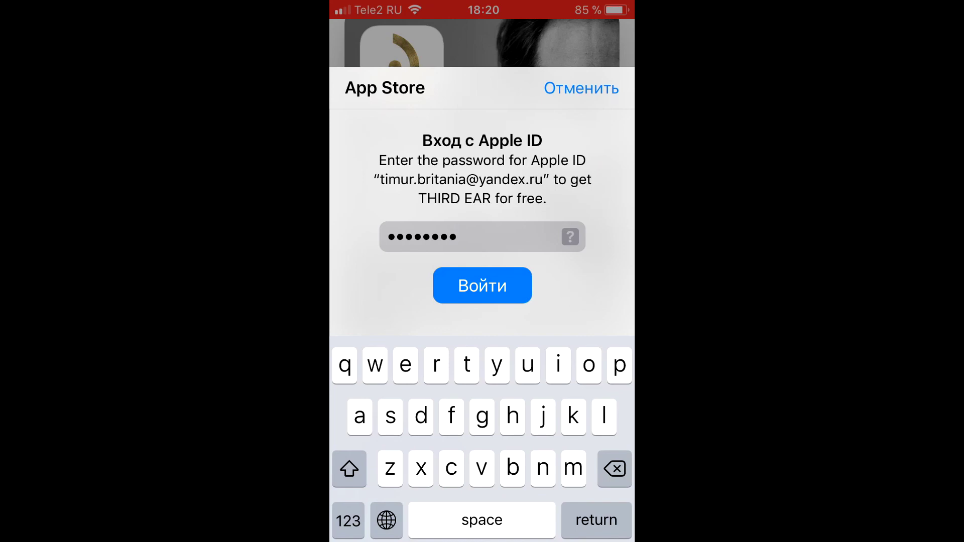
{"action": "key", "text": "Return"}
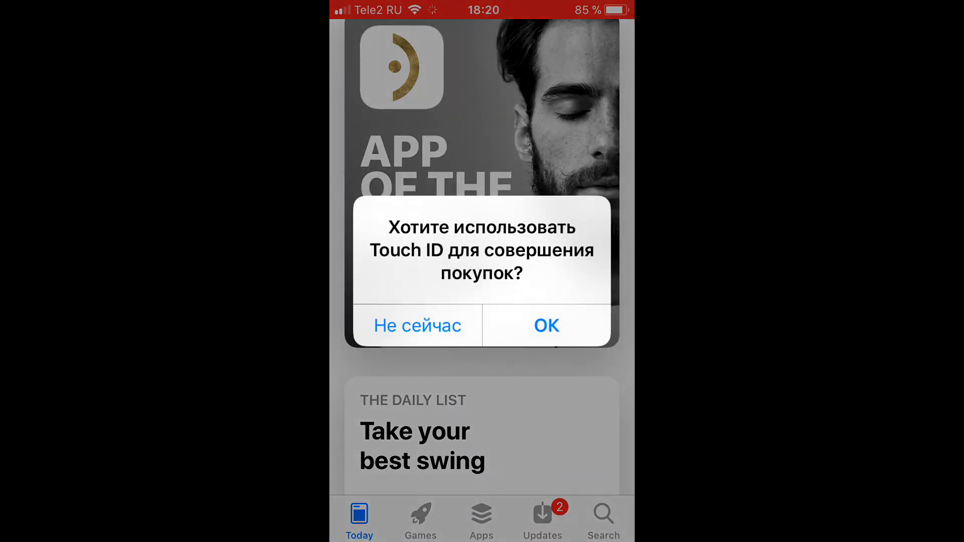
{"action": "left_click", "coordinate": [417, 325]}
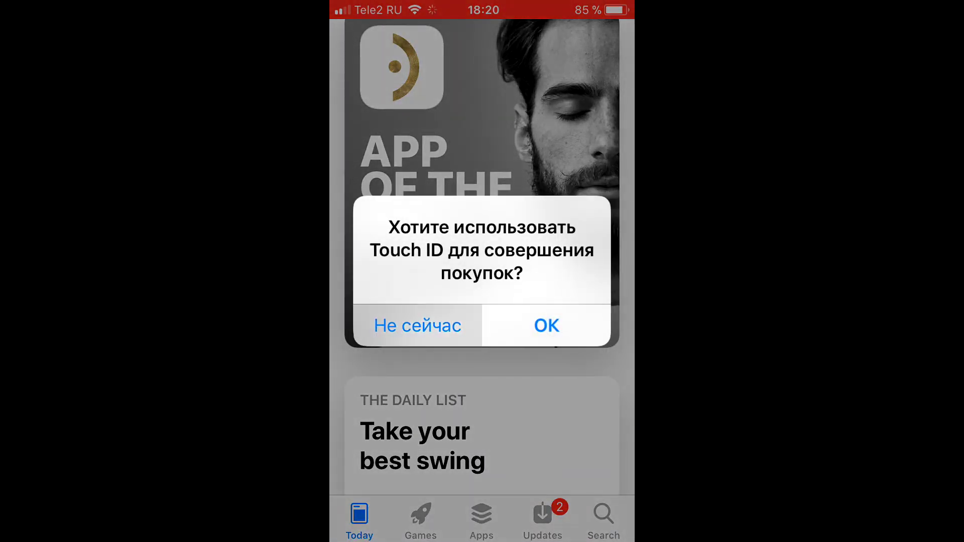